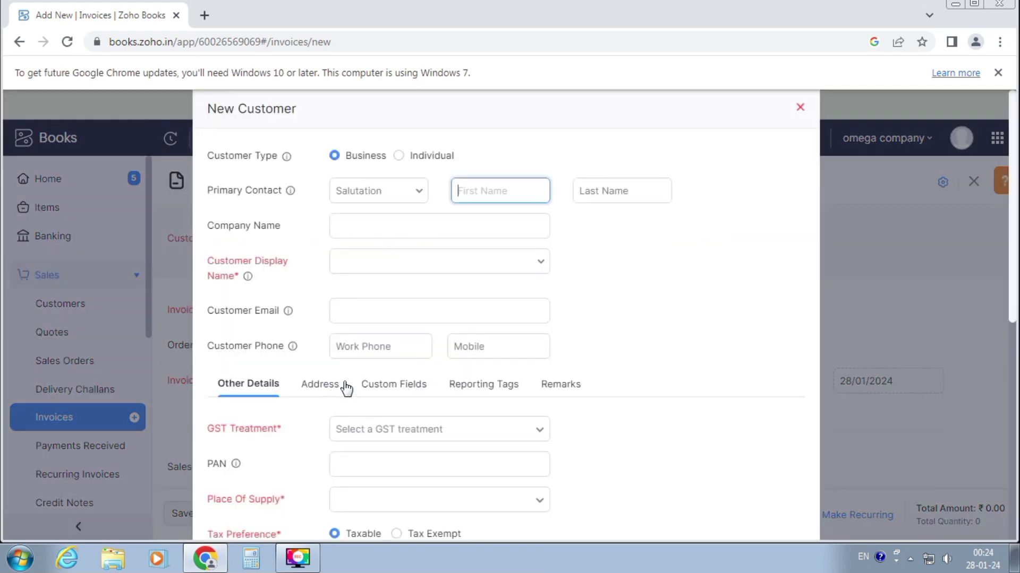
# - Enter "hs company" as the new customer's company name and choose the same name as the customer display name
pyautogui.click(331, 219)
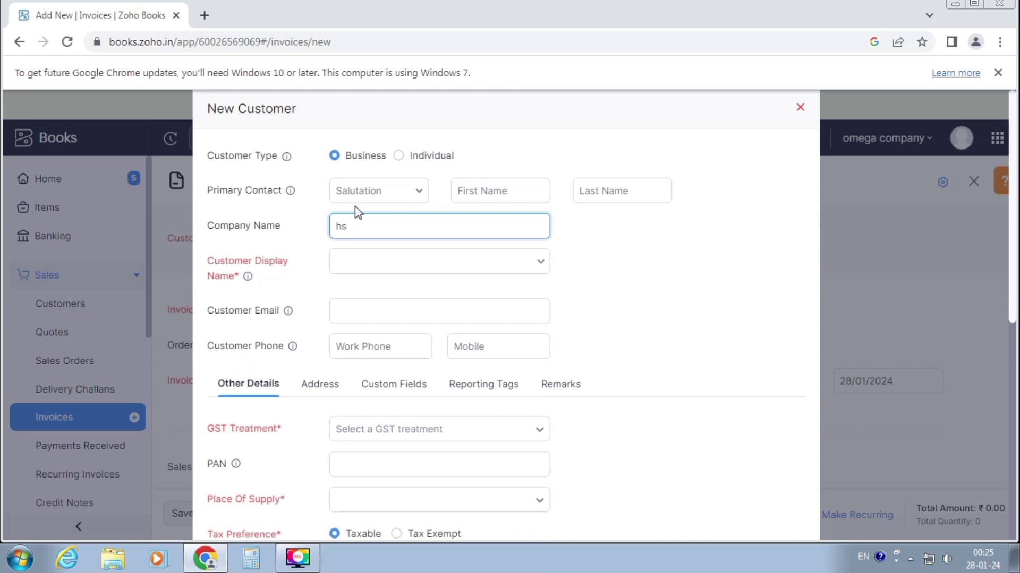
pyautogui.write('mpany6')
pyautogui.press('BackSpace')
pyautogui.click(371, 267)
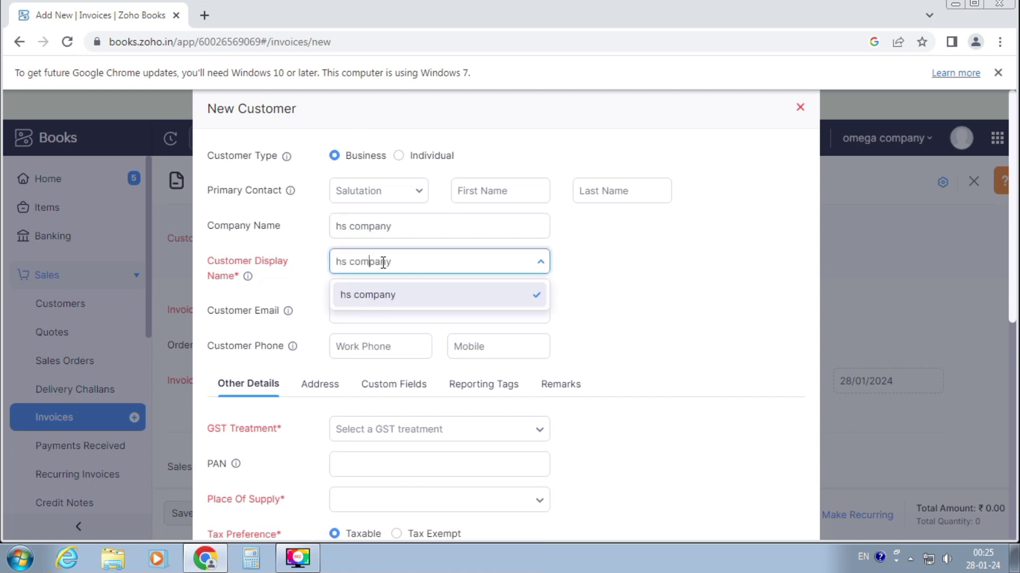
pyautogui.click(373, 295)
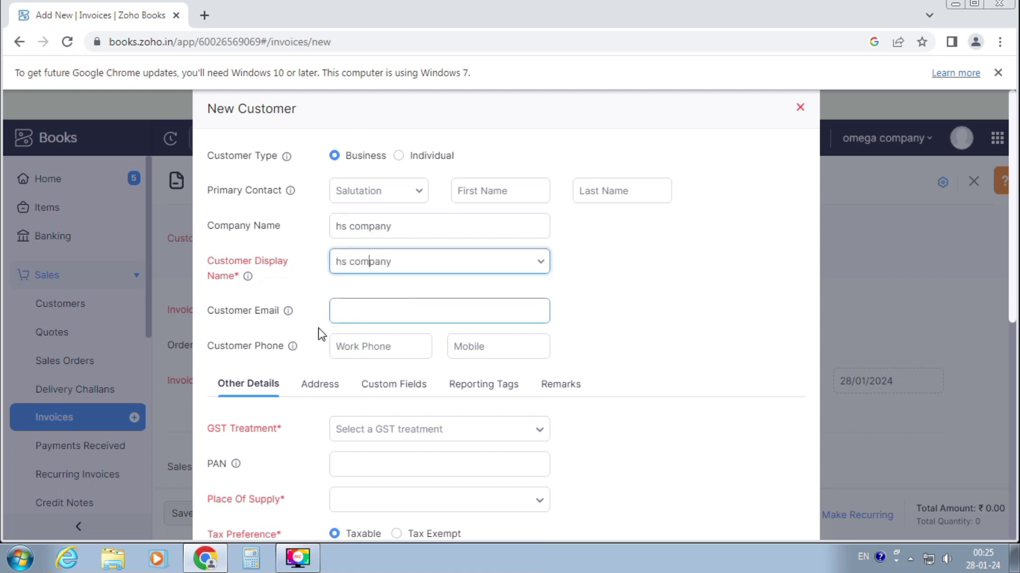
# - Set the customer's GST treatment to Registered Business - Regular and enter the GSTIN / UIN number
pyautogui.click(538, 434)
pyautogui.click(445, 499)
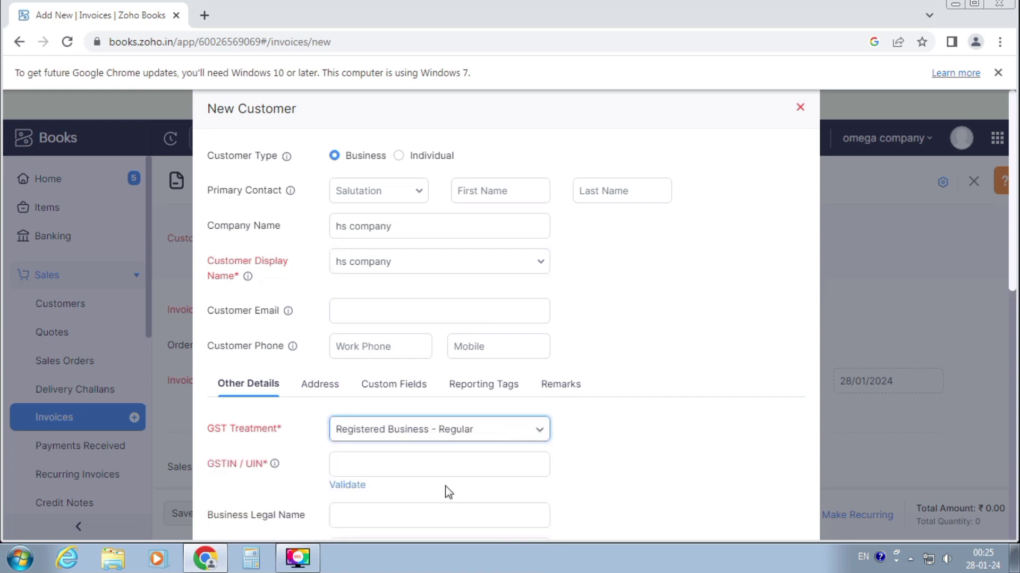
pyautogui.scroll(-5, 413, 407)
pyautogui.scroll(4, 413, 407)
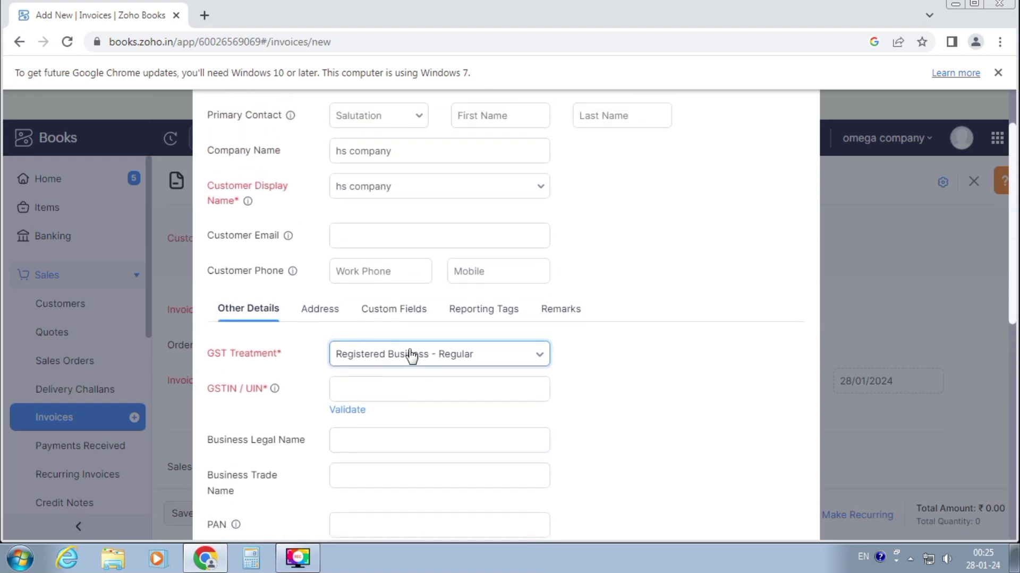
pyautogui.click(370, 388)
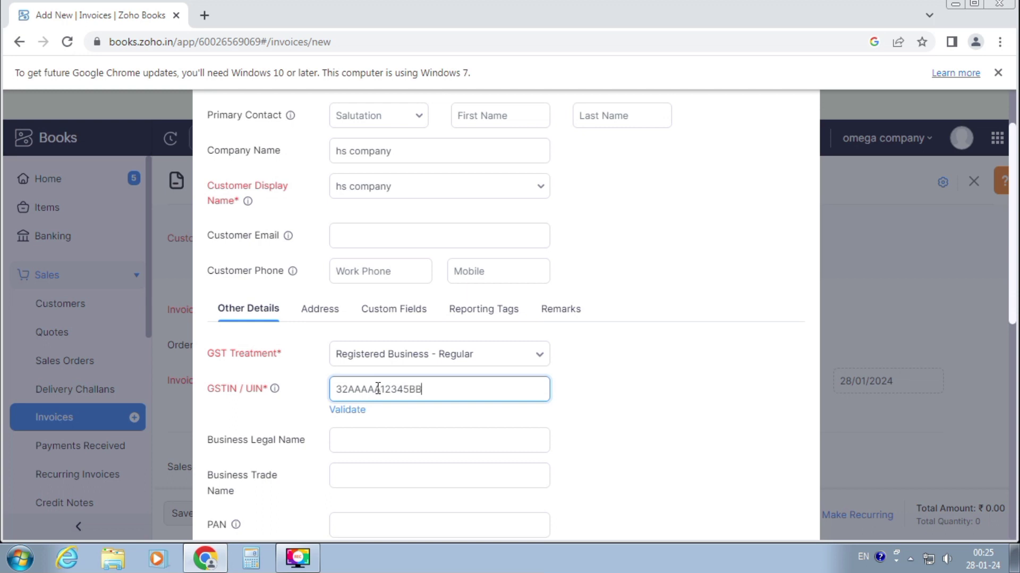
pyautogui.press('BackSpace')
pyautogui.press('BackSpace')
pyautogui.write('1')
pyautogui.scroll(1, 426, 390)
pyautogui.scroll(-2, 417, 410)
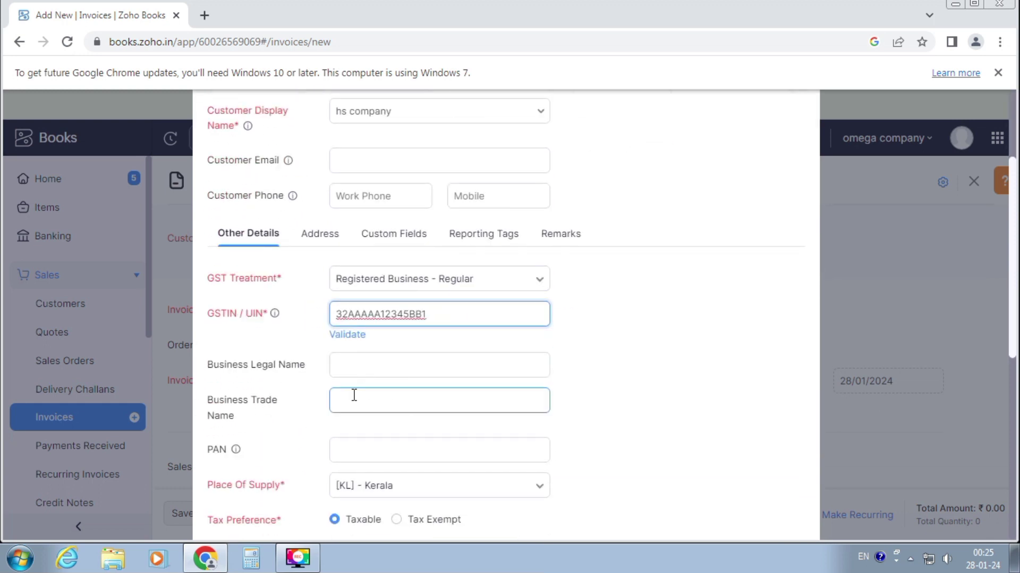
# - Keep [KL] - Kerala as the place of supply and save the new customer
pyautogui.scroll(-3, 376, 409)
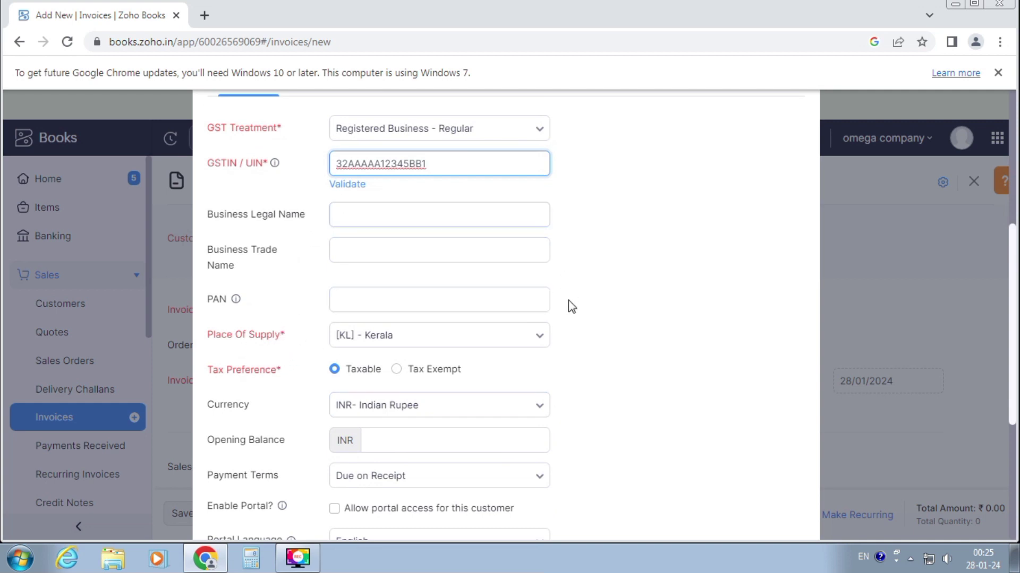
pyautogui.click(537, 335)
pyautogui.click(538, 338)
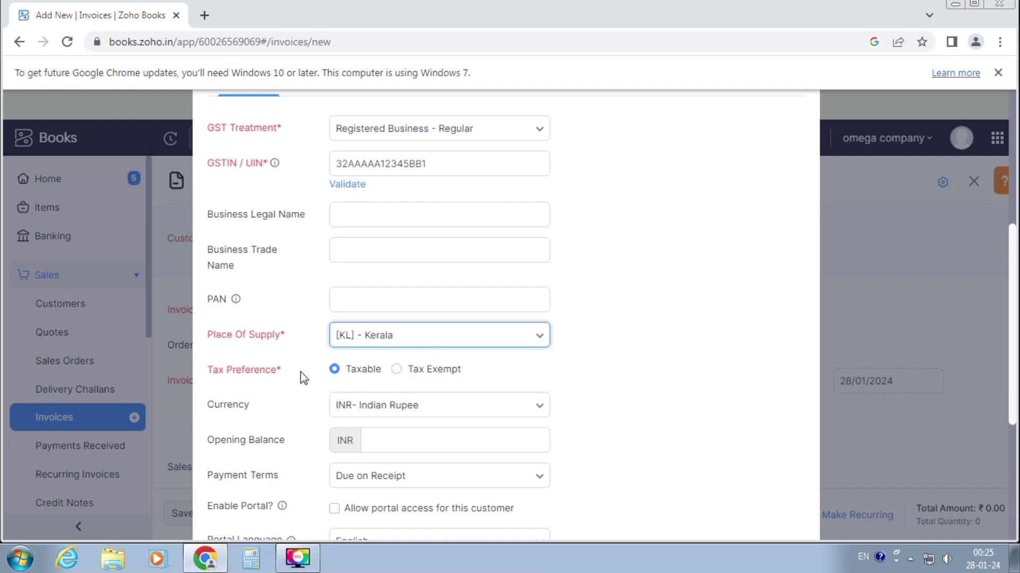
pyautogui.scroll(-3, 398, 423)
pyautogui.scroll(1, 342, 481)
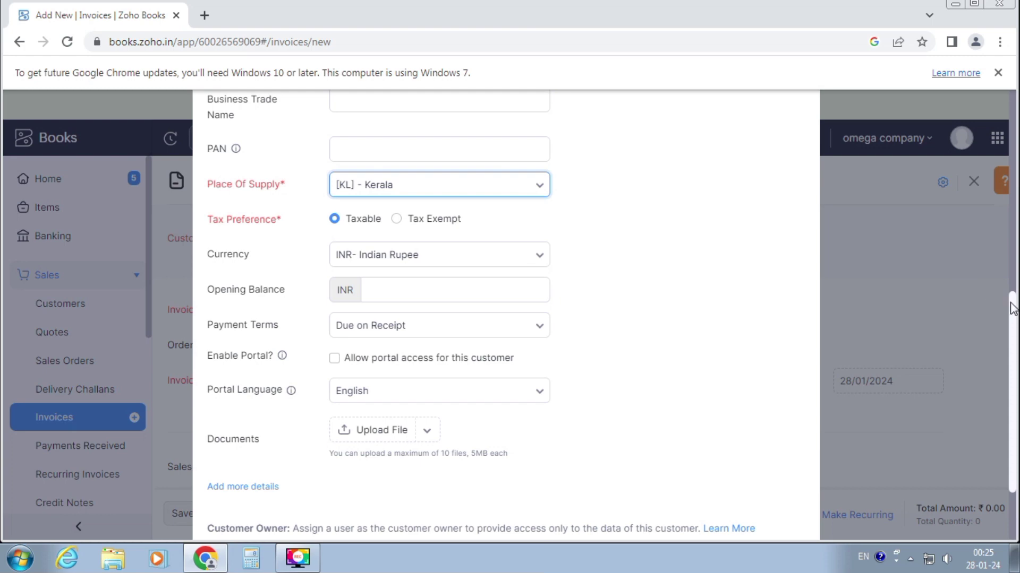
pyautogui.moveTo(1012, 309); pyautogui.dragTo(1014, 380)
pyautogui.click(216, 492)
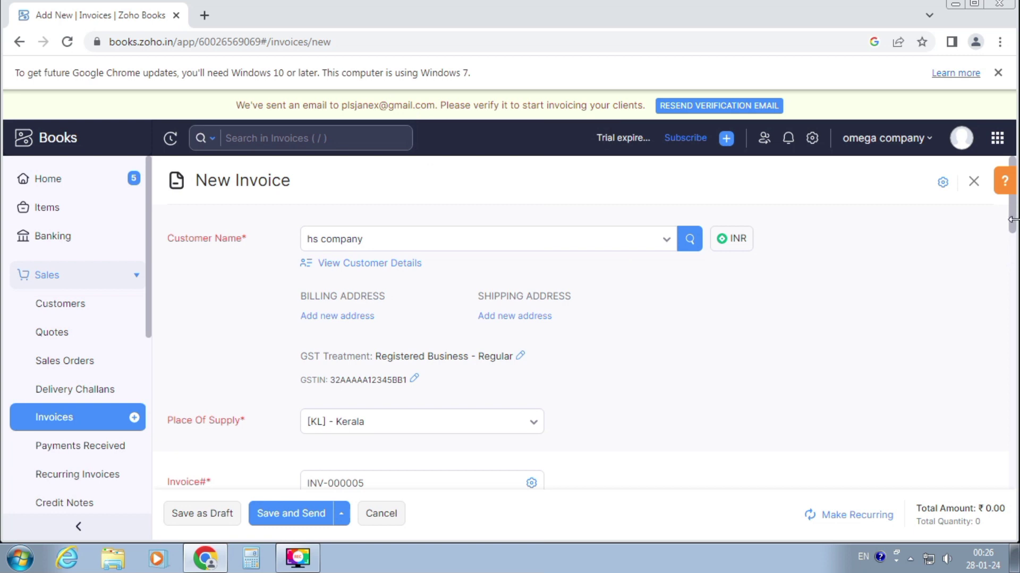
# - Add Realme C3 as the first item on the invoice with a quantity of 5, keeping its default rate
pyautogui.moveTo(1012, 214); pyautogui.dragTo(1002, 250)
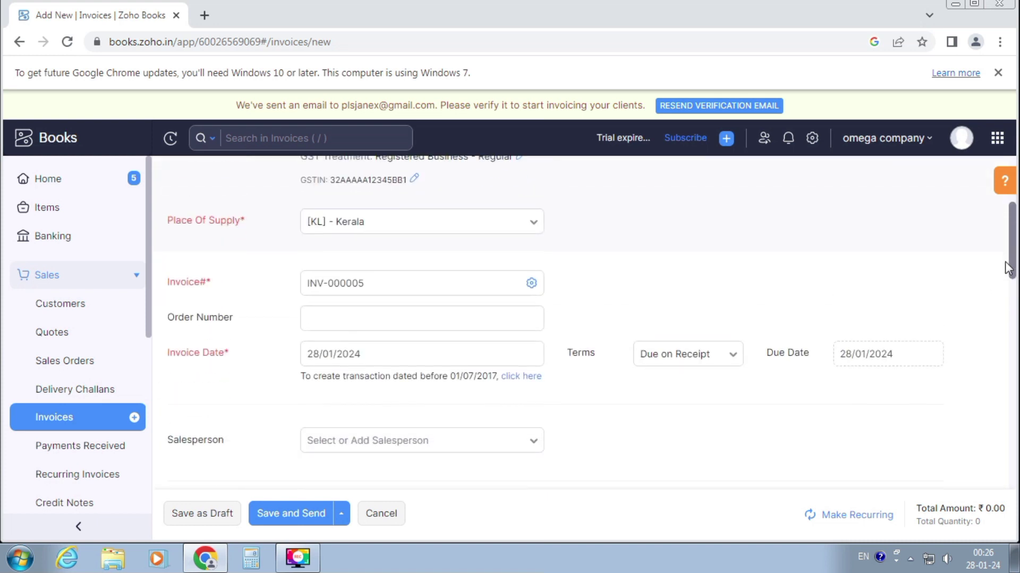
pyautogui.click(321, 288)
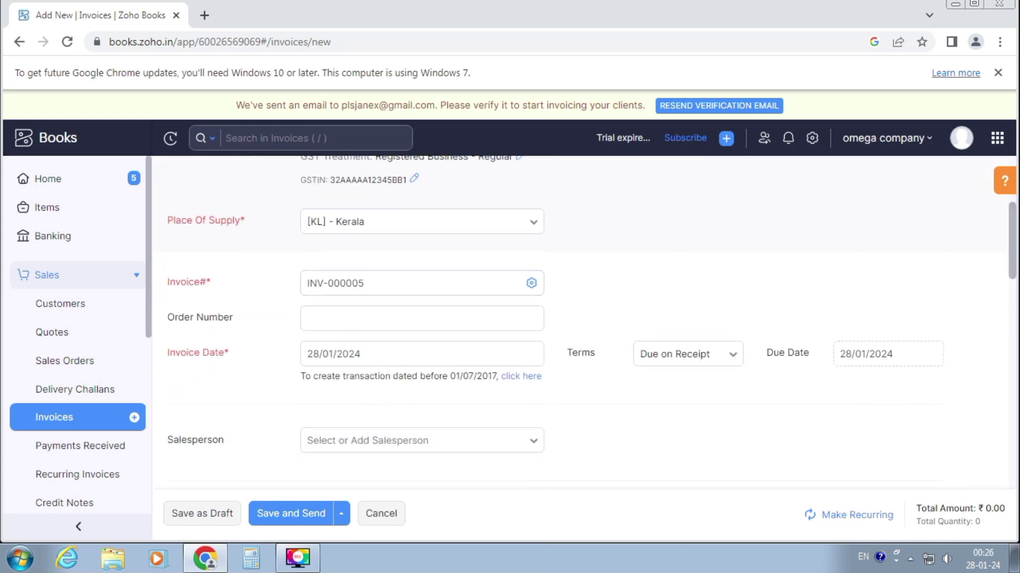
pyautogui.moveTo(1012, 242); pyautogui.dragTo(1012, 189)
pyautogui.scroll(-5, 1011, 188)
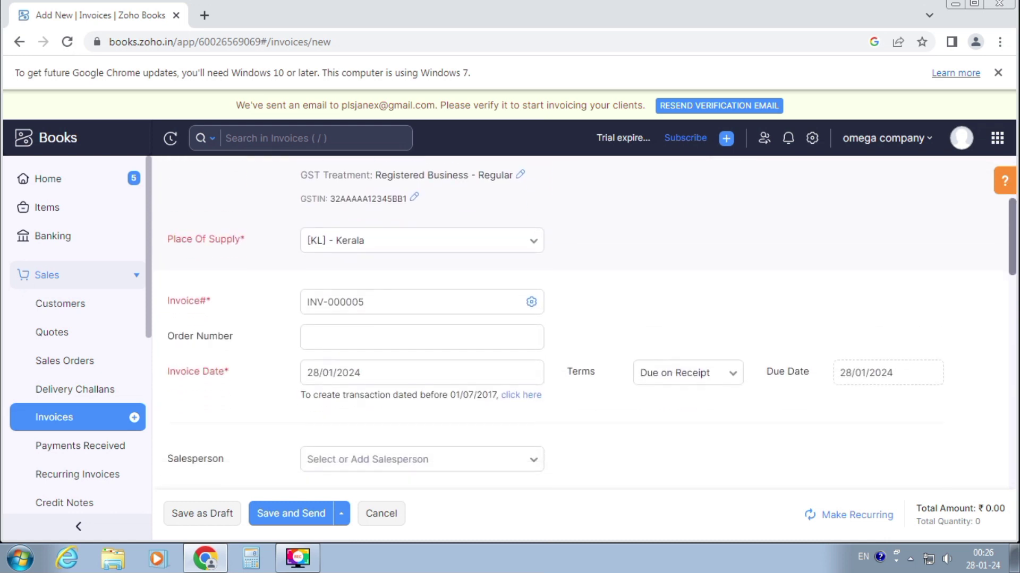
pyautogui.scroll(5, 584, 324)
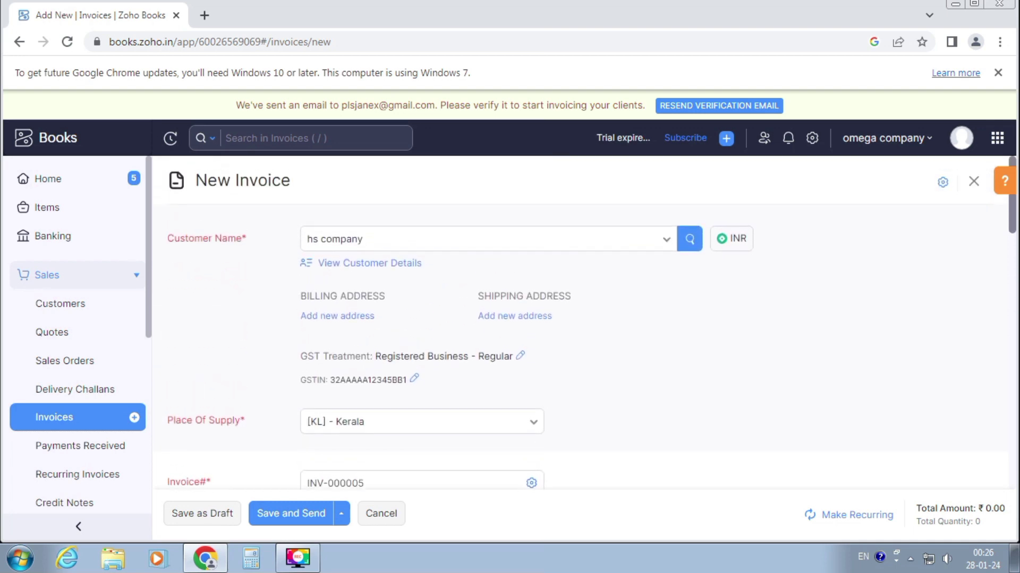
pyautogui.scroll(-10, 306, 278)
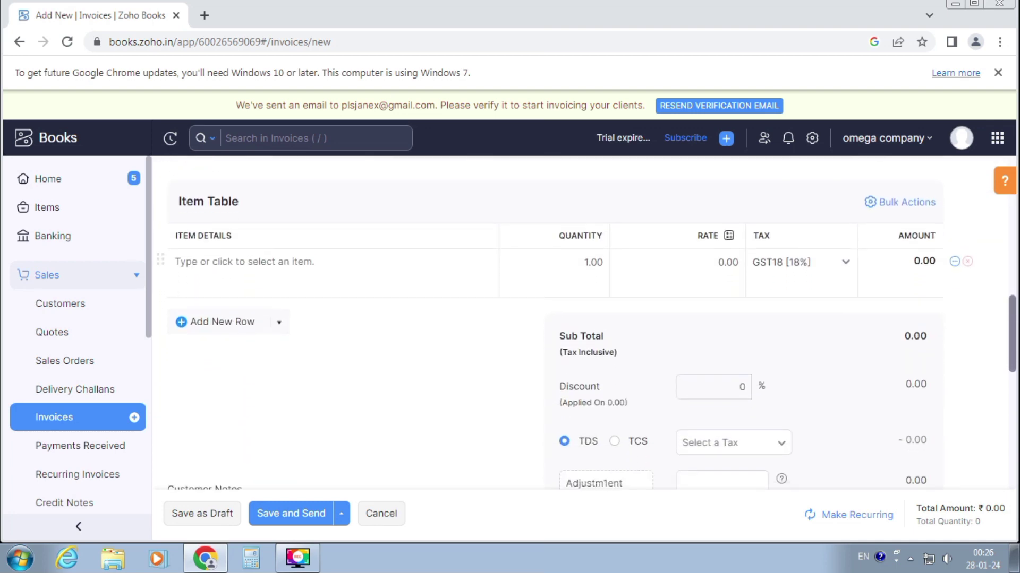
pyautogui.click(306, 278)
pyautogui.click(273, 319)
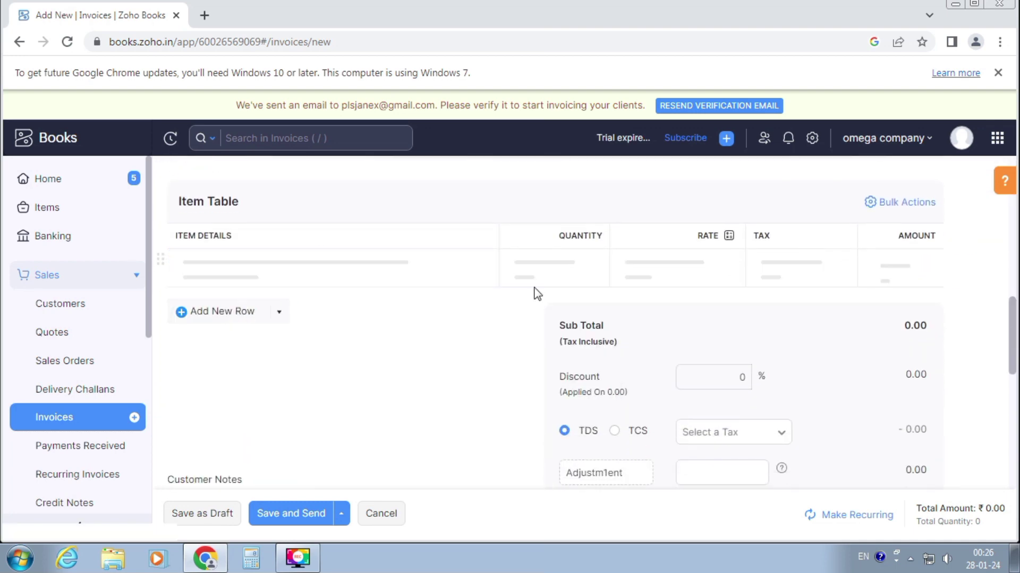
pyautogui.press('Tab')
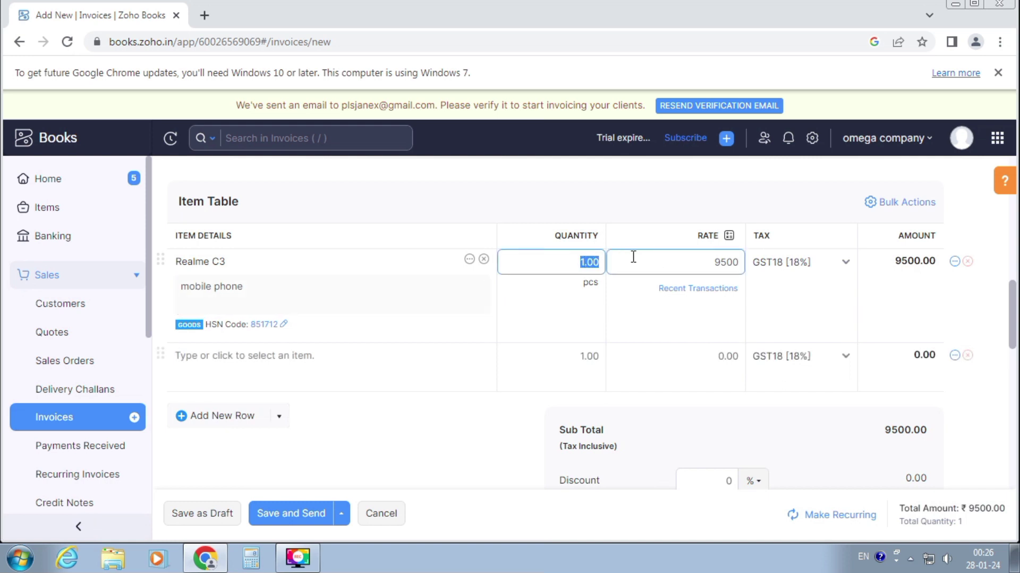
pyautogui.write('5')
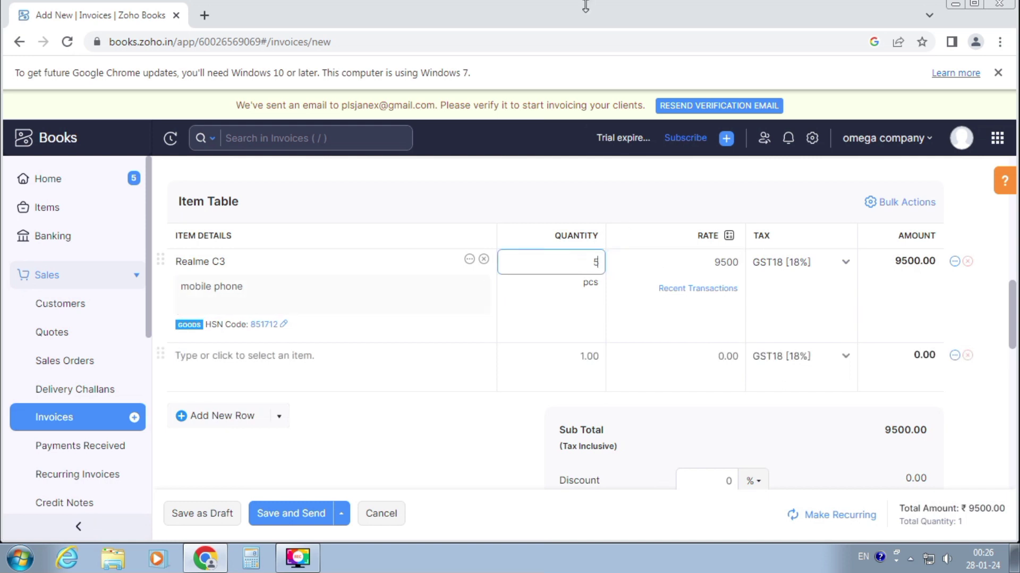
pyautogui.press('Tab')
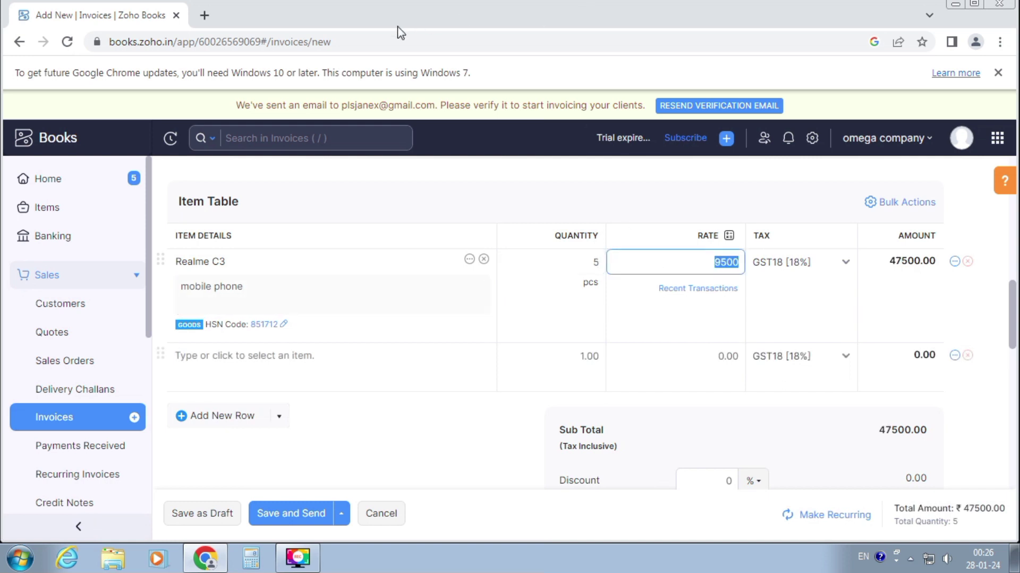
# - Add Redmi A1 as the second invoice item with a quantity of 5, keeping its default rate
pyautogui.click(239, 356)
pyautogui.click(211, 393)
pyautogui.click(548, 288)
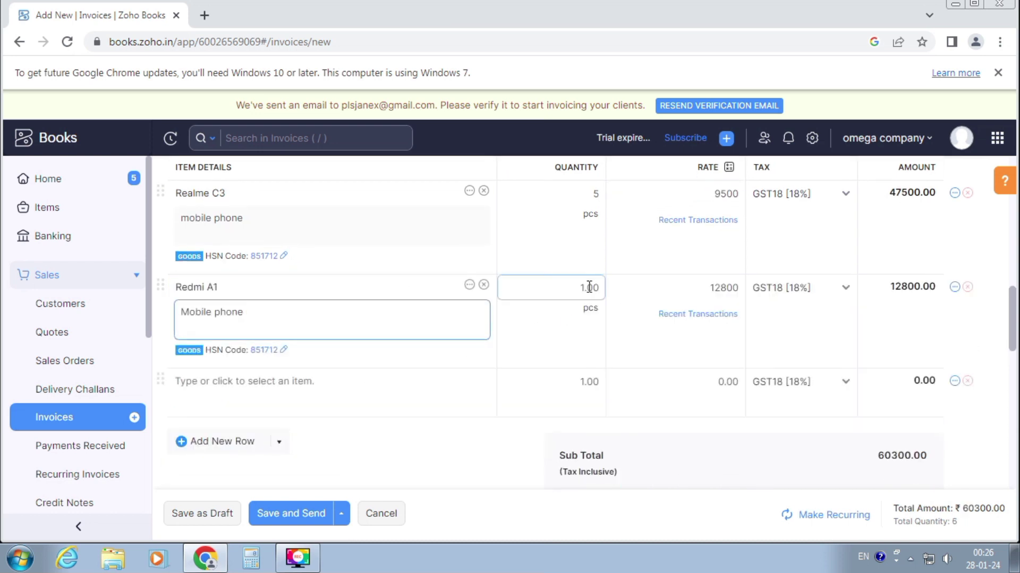
pyautogui.write('5')
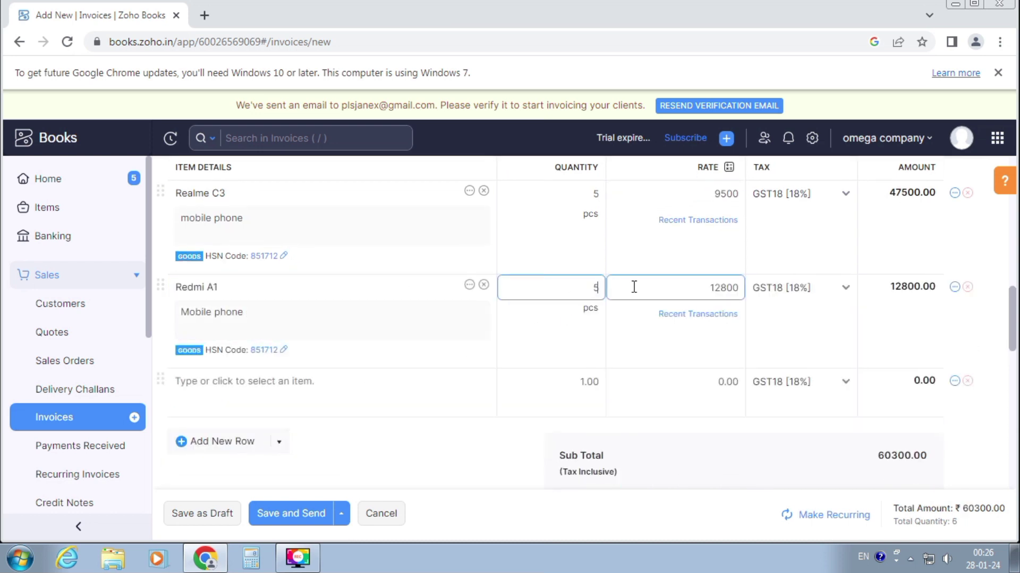
pyautogui.press('Tab')
# - Save the invoice with the send option and leave the email form without sending the message
pyautogui.scroll(-8, 806, 351)
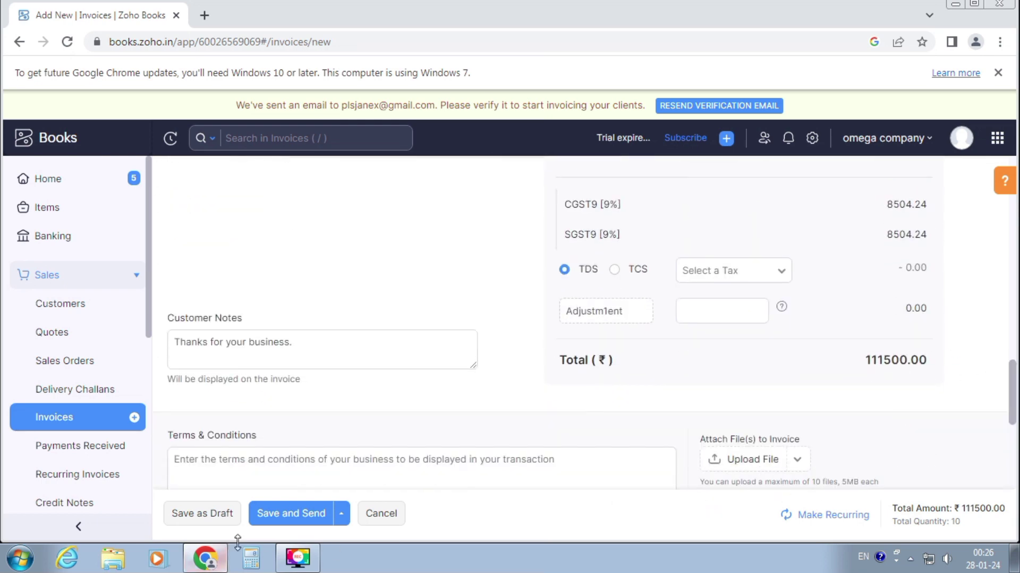
pyautogui.click(270, 517)
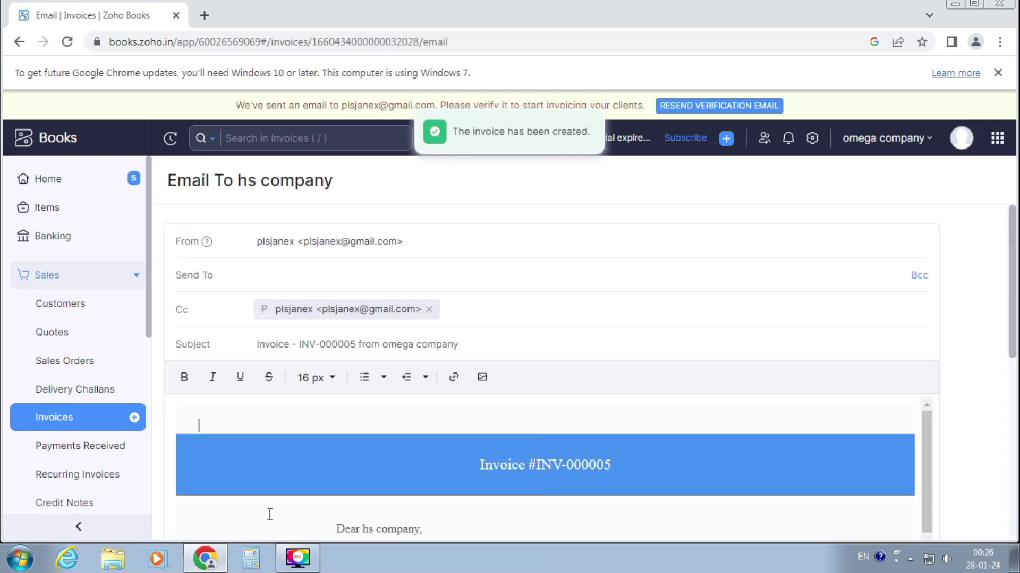
pyautogui.moveTo(171, 309); pyautogui.dragTo(531, 539)
pyautogui.moveTo(1012, 410); pyautogui.dragTo(1005, 467)
pyautogui.click(411, 427)
pyautogui.click(235, 483)
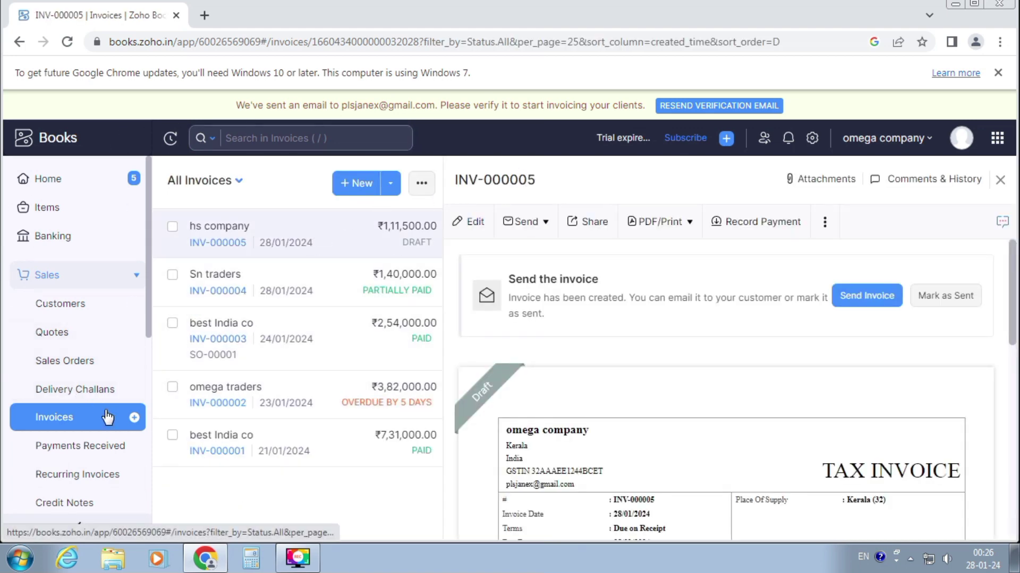
# - Create a new credit note and choose hs company as its customer
pyautogui.scroll(-2, 153, 289)
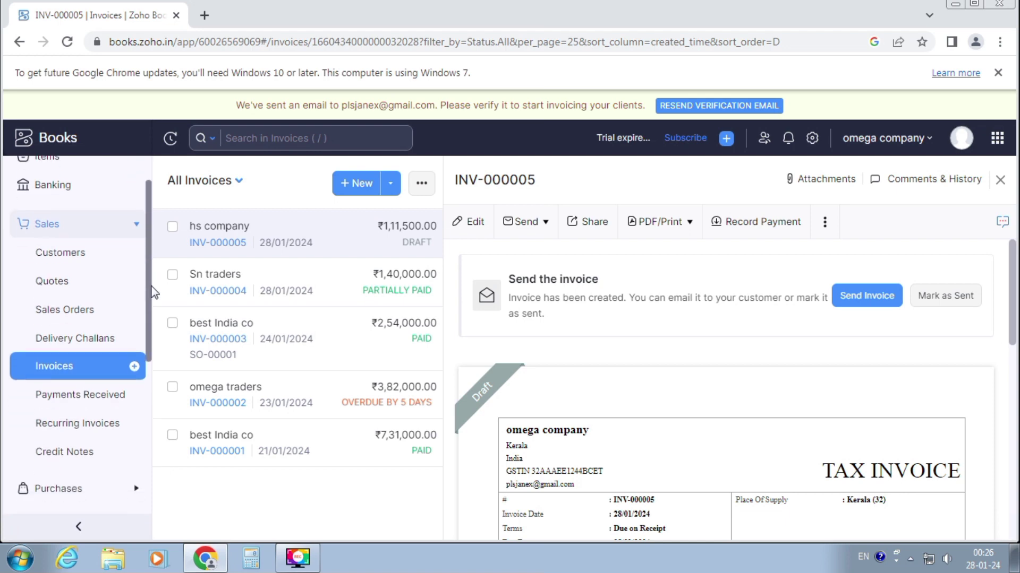
pyautogui.scroll(-3, 153, 289)
pyautogui.click(79, 391)
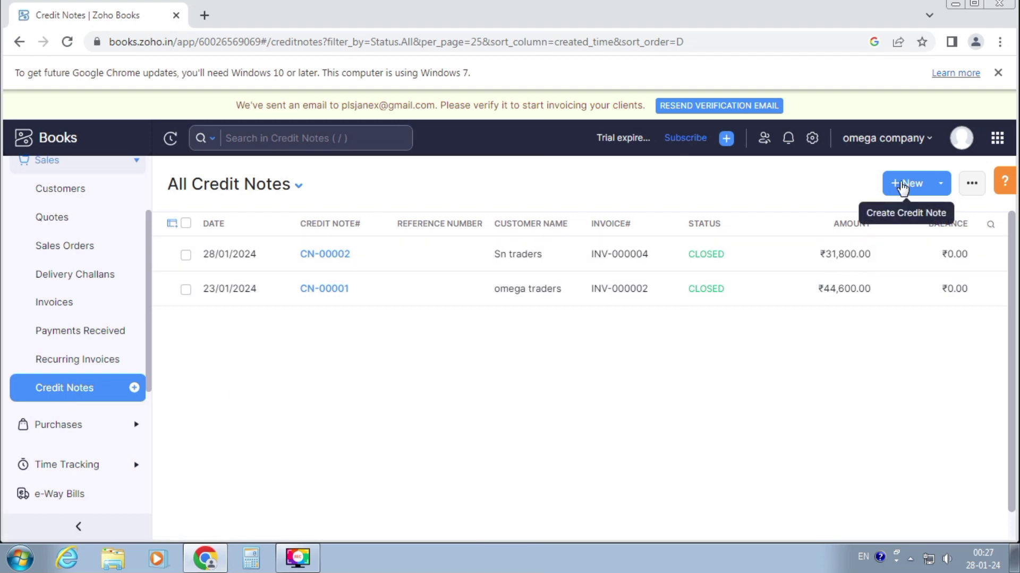
pyautogui.click(901, 187)
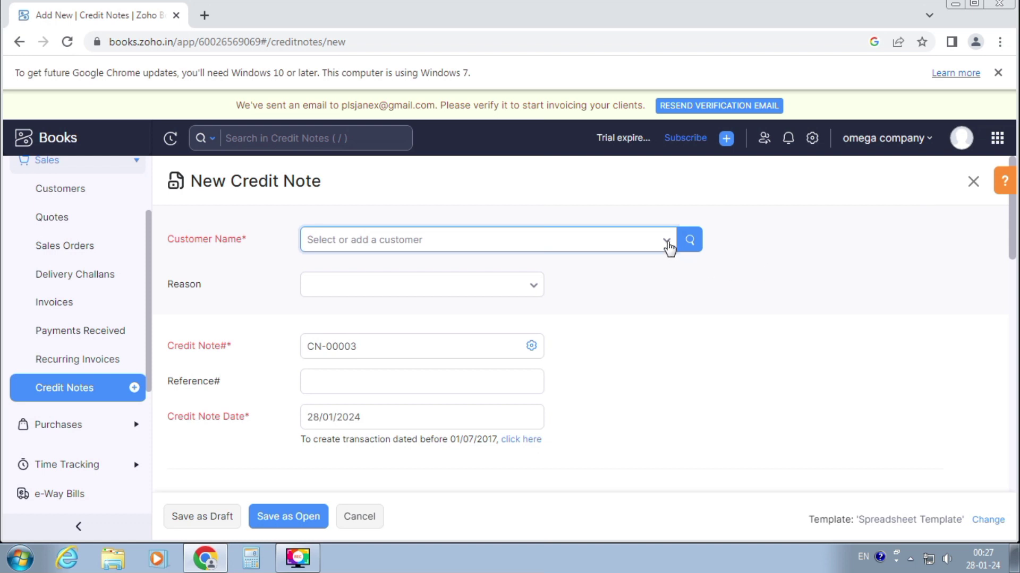
pyautogui.click(667, 242)
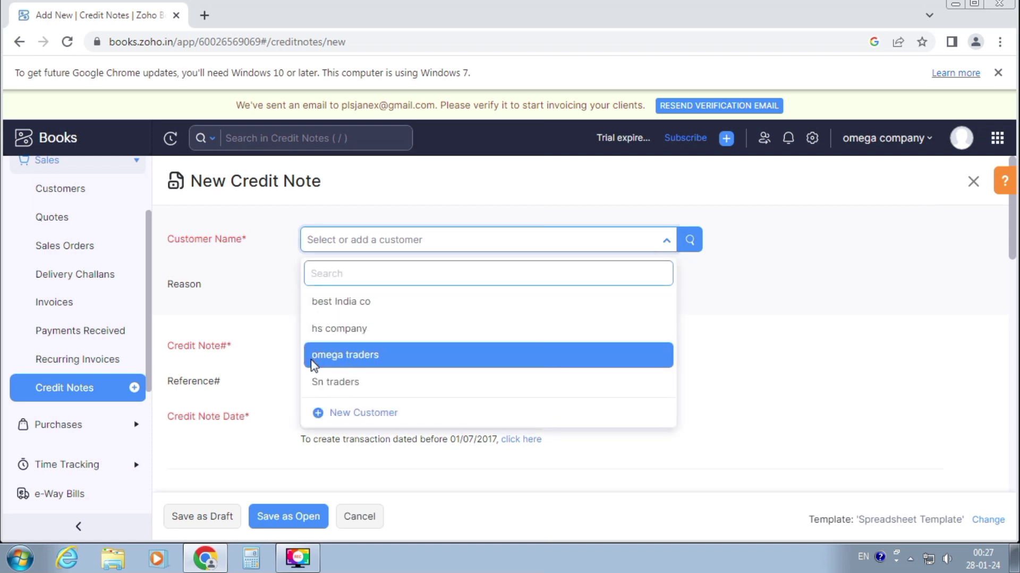
pyautogui.click(330, 335)
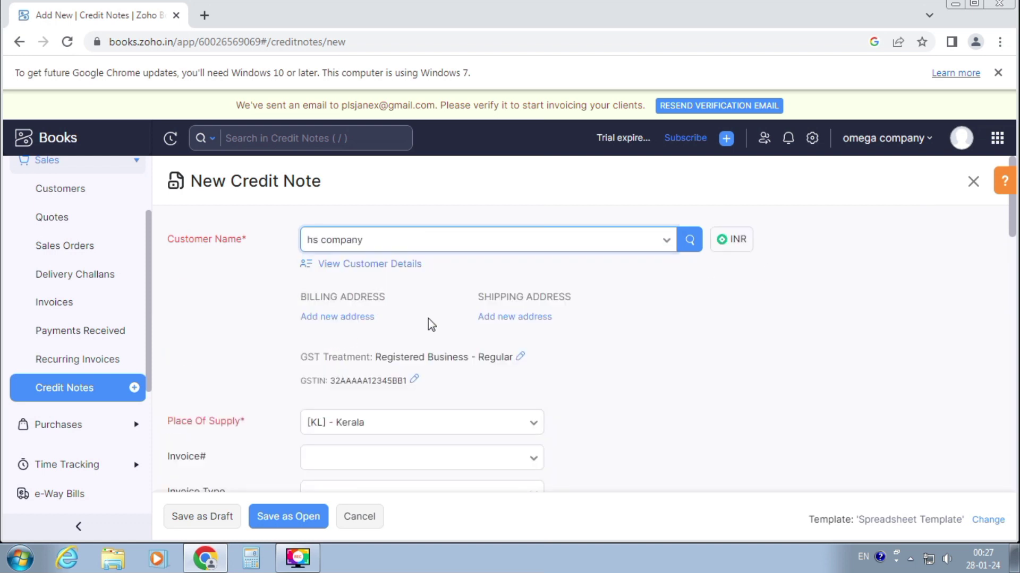
# - Set the credit note's invoice type to Registered
pyautogui.scroll(-4, 1014, 282)
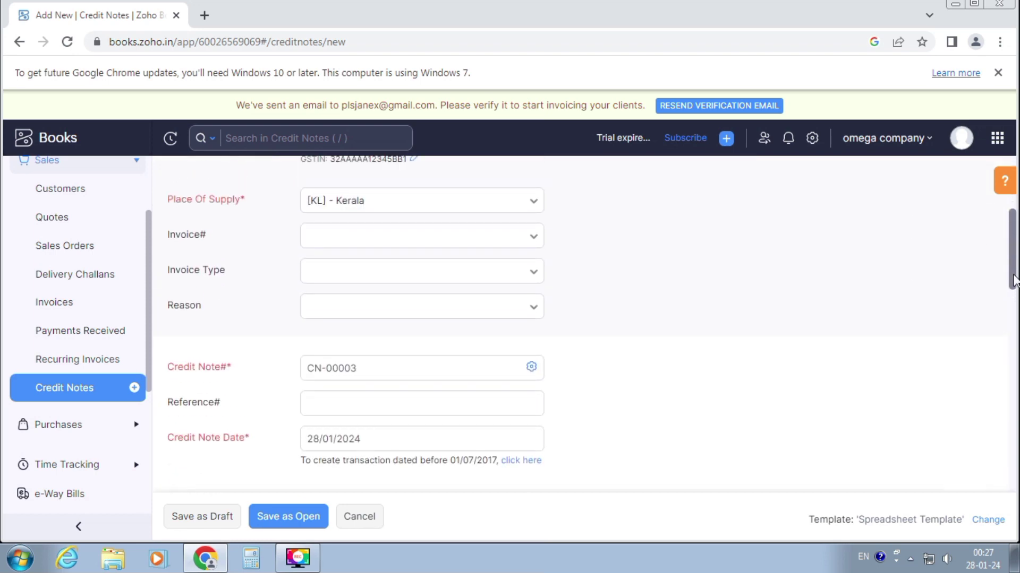
pyautogui.click(533, 274)
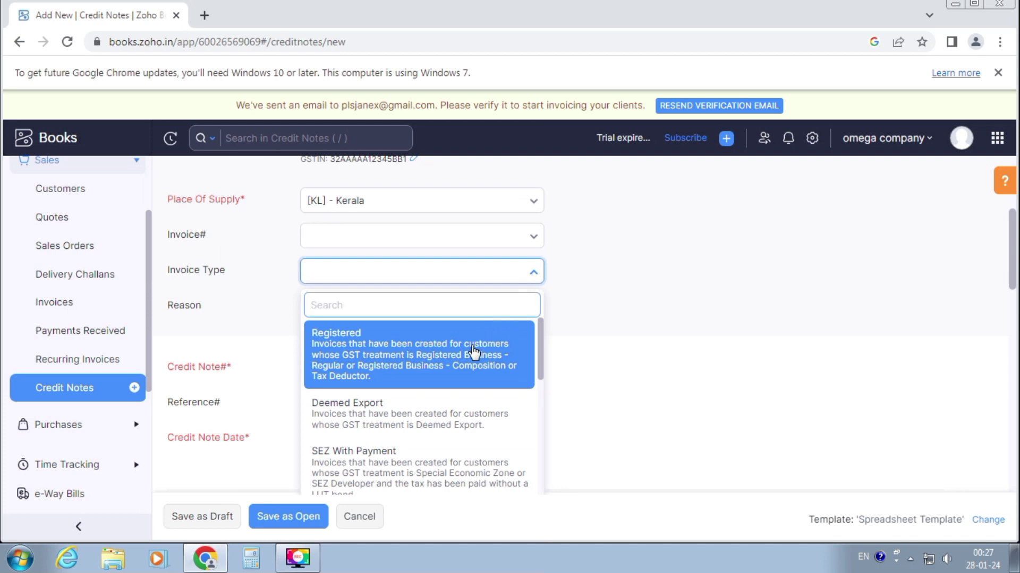
pyautogui.click(460, 361)
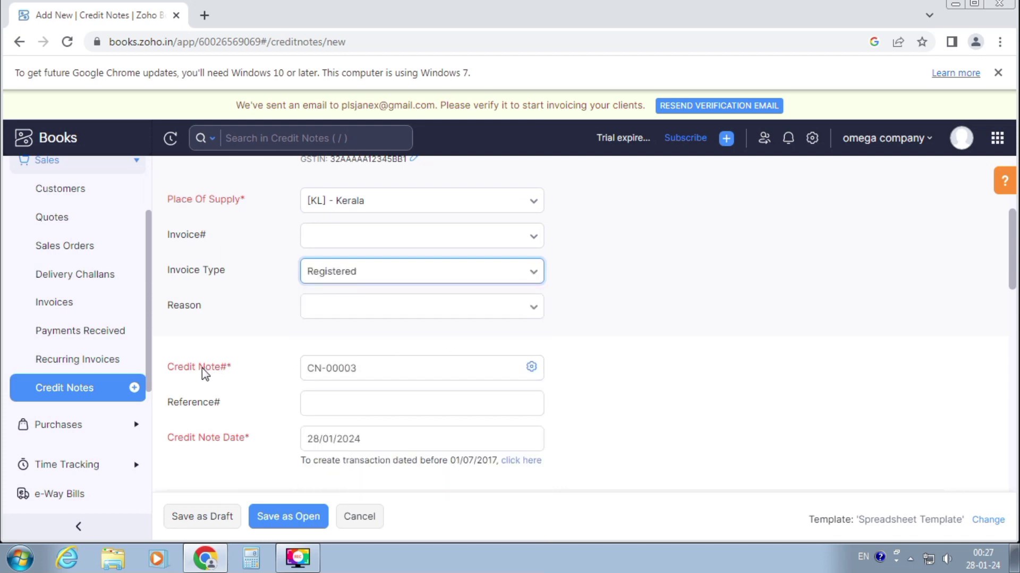
pyautogui.click(365, 378)
pyautogui.click(370, 368)
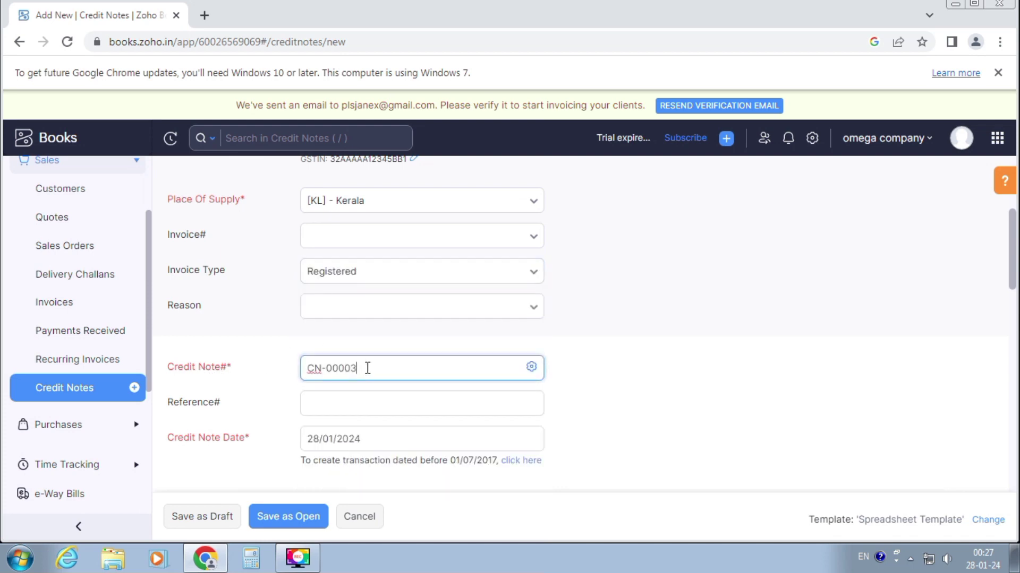
pyautogui.moveTo(349, 373); pyautogui.dragTo(292, 366)
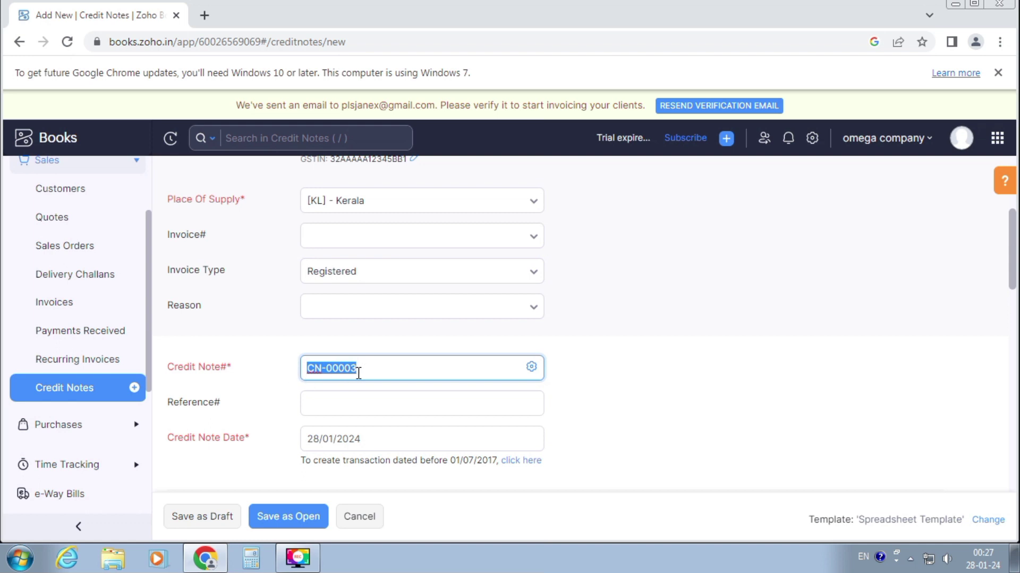
# - Add Realme C3 as the first item of the credit note, keeping its default quantity and rate
pyautogui.scroll(-3, 1012, 304)
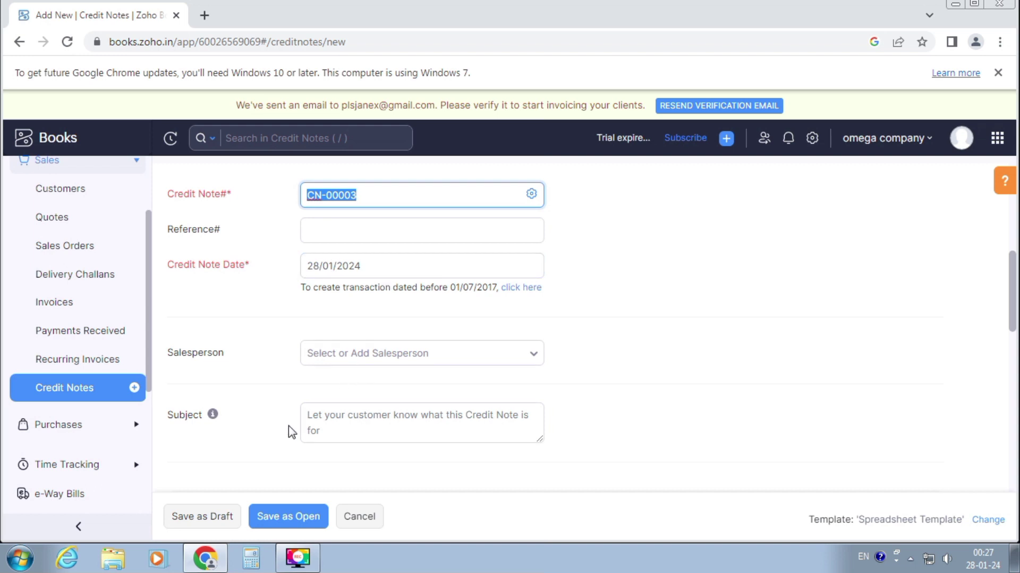
pyautogui.scroll(-3, 1009, 255)
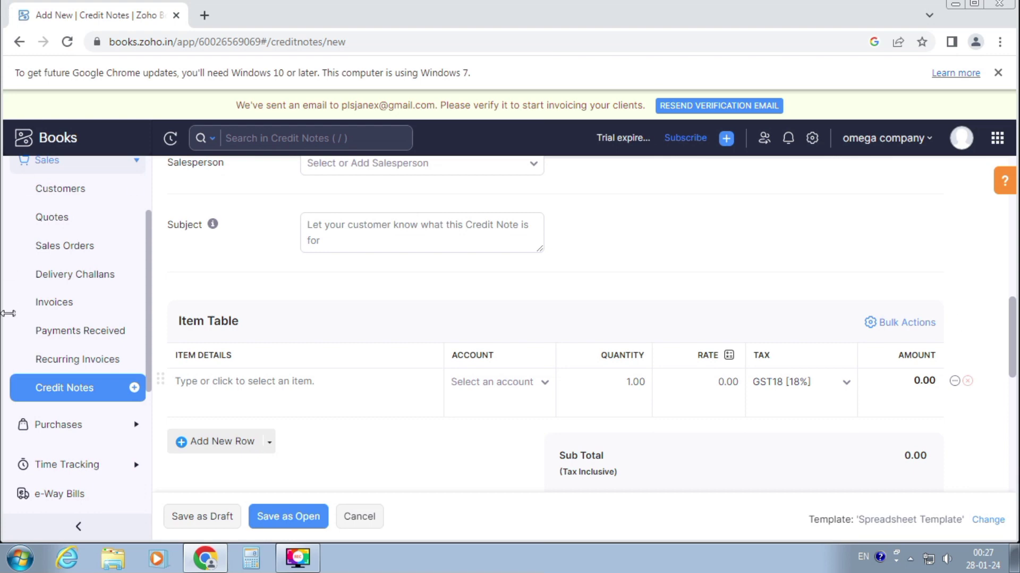
pyautogui.click(246, 390)
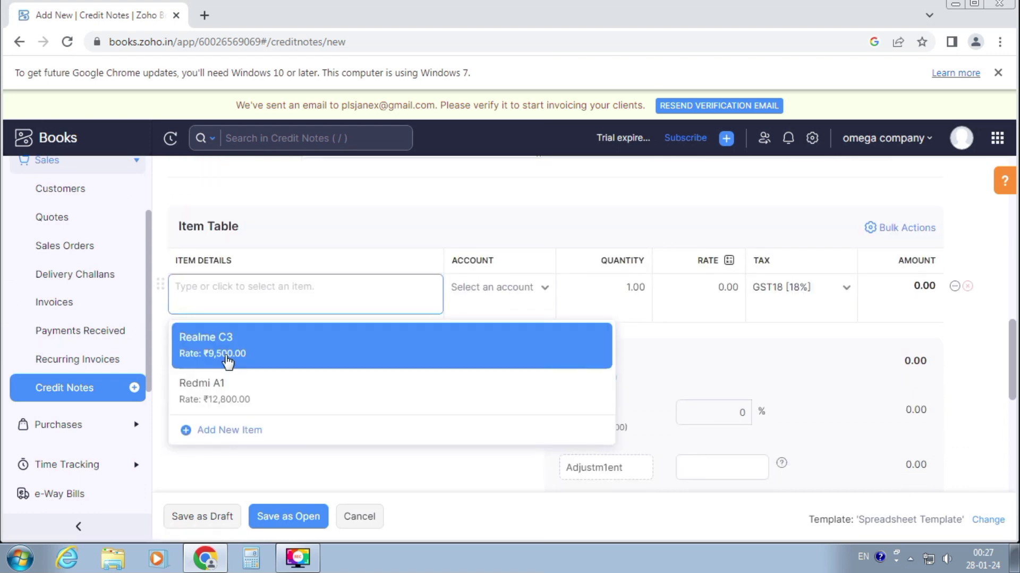
pyautogui.click(228, 353)
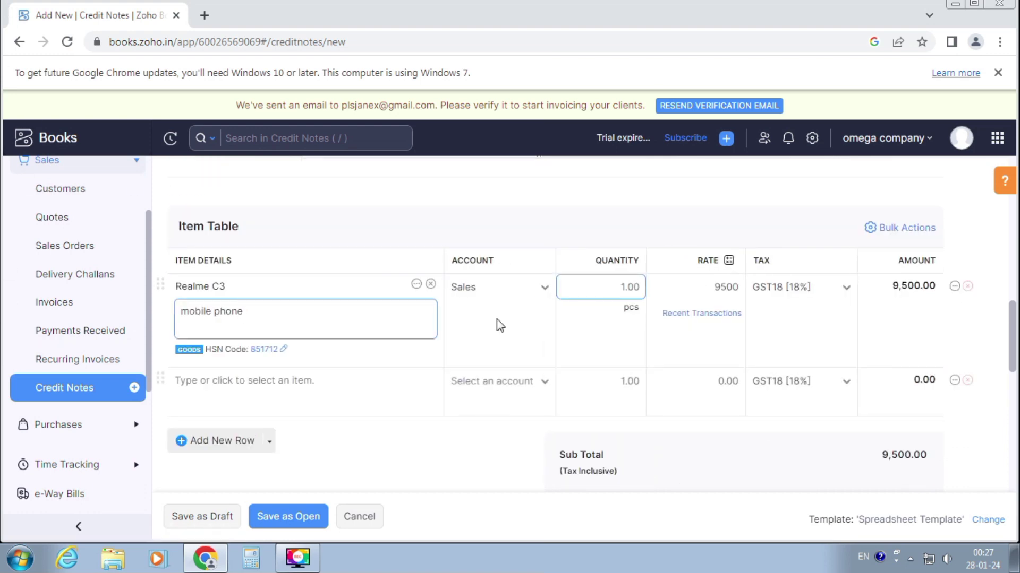
# - Add Redmi A1 as the second credit note item with a quantity of 2, and save the credit note as open
pyautogui.click(210, 381)
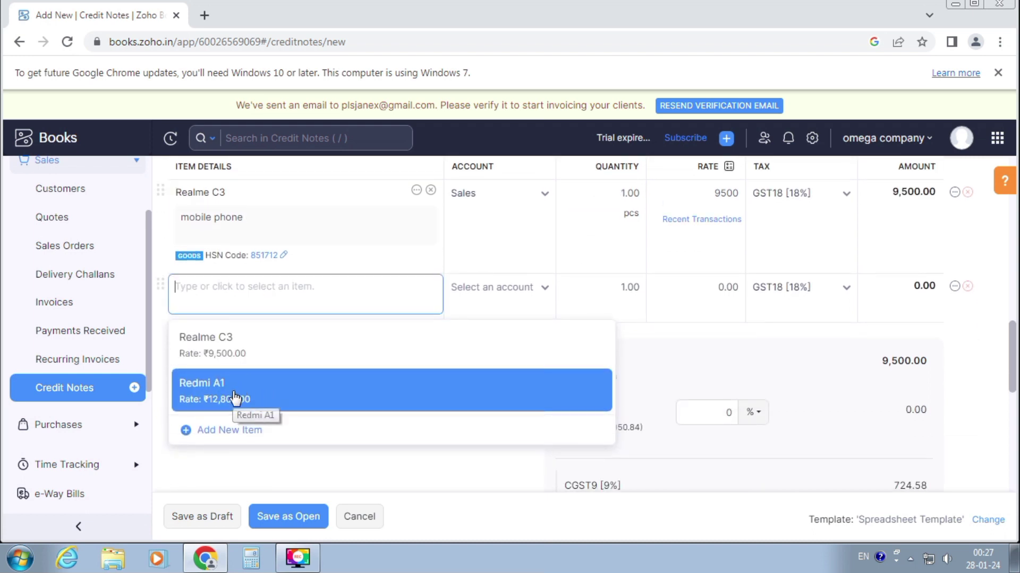
pyautogui.click(234, 398)
pyautogui.click(615, 291)
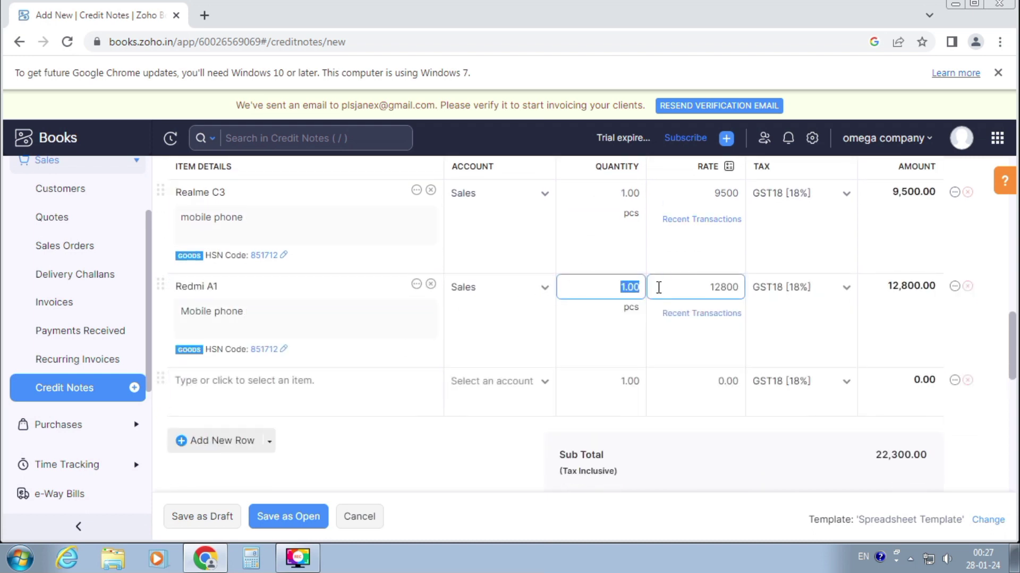
pyautogui.write('2')
pyautogui.press('Tab')
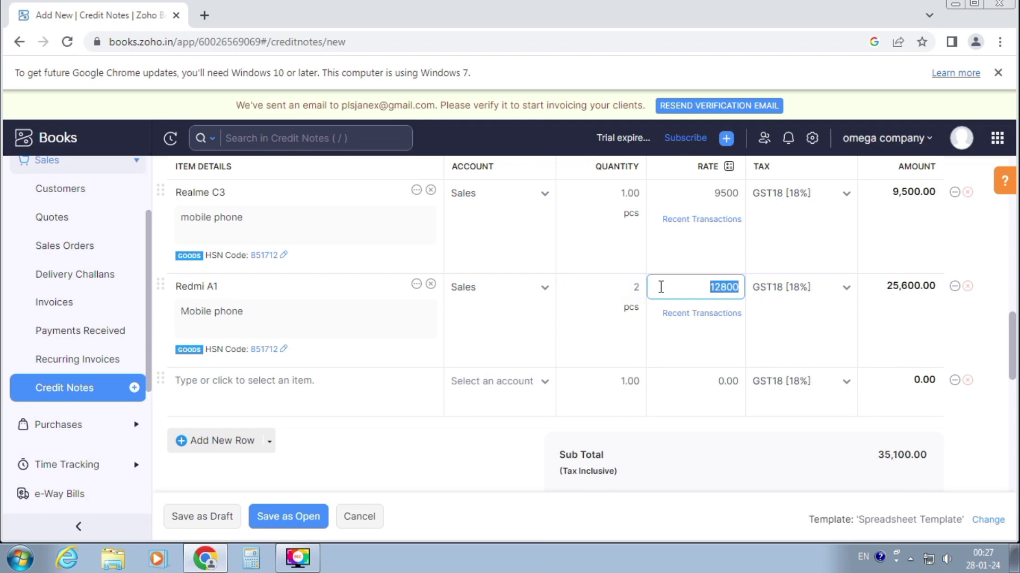
pyautogui.moveTo(1013, 356); pyautogui.dragTo(1014, 416)
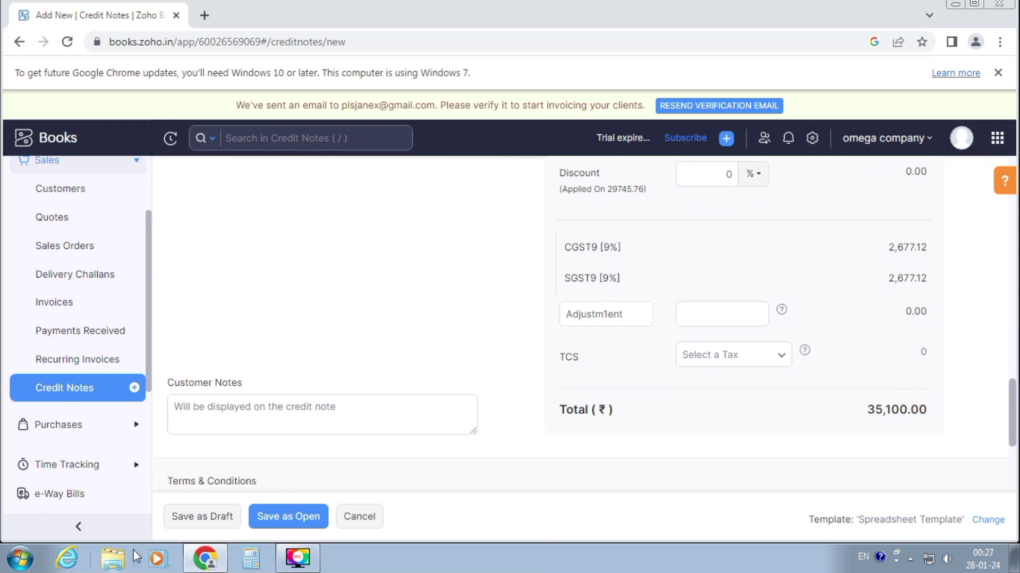
pyautogui.click(271, 518)
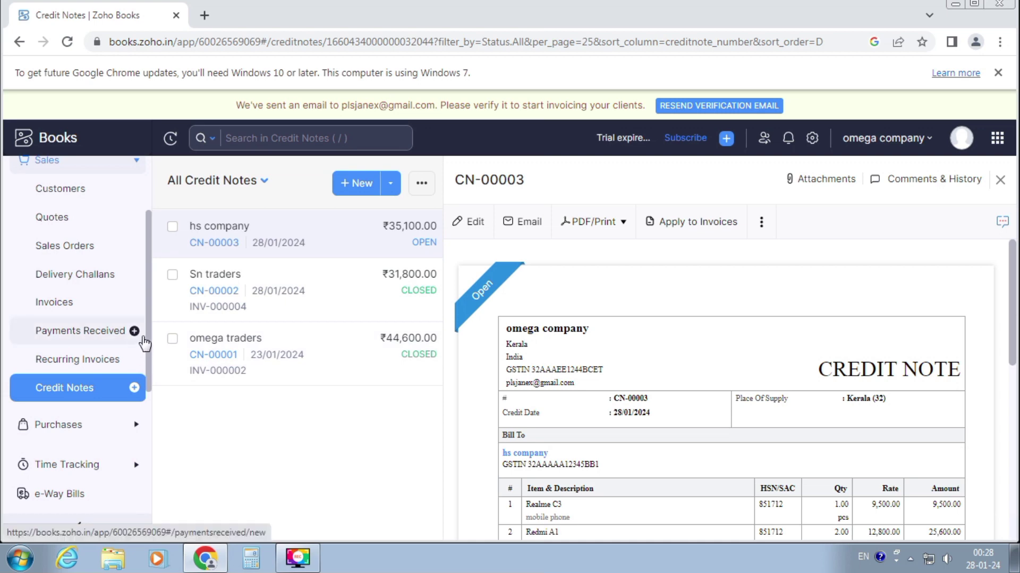
# - Go to the list of all invoices and open the draft invoice for hs company
pyautogui.scroll(3, 144, 329)
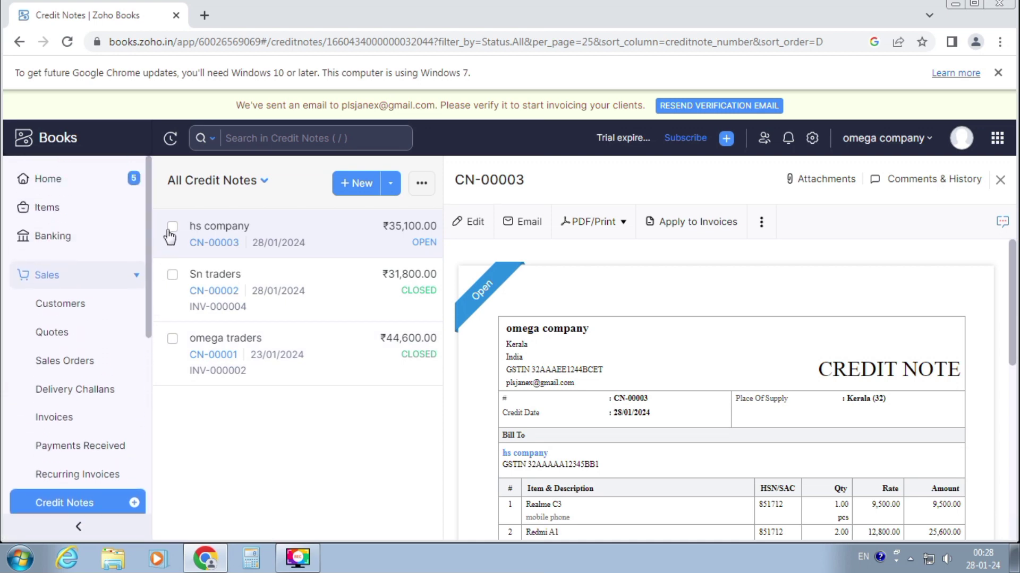
pyautogui.scroll(-1, 151, 262)
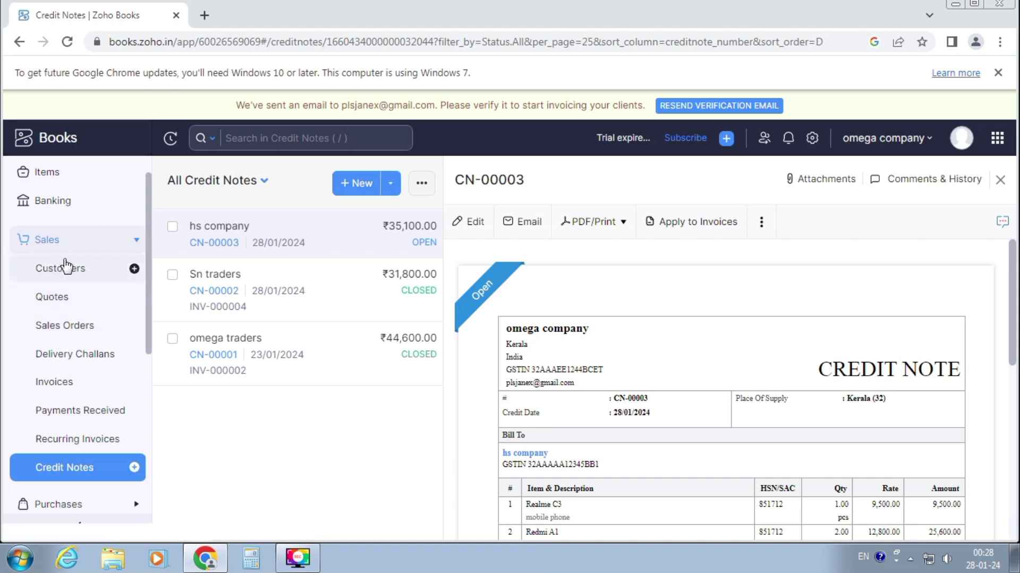
pyautogui.click(53, 385)
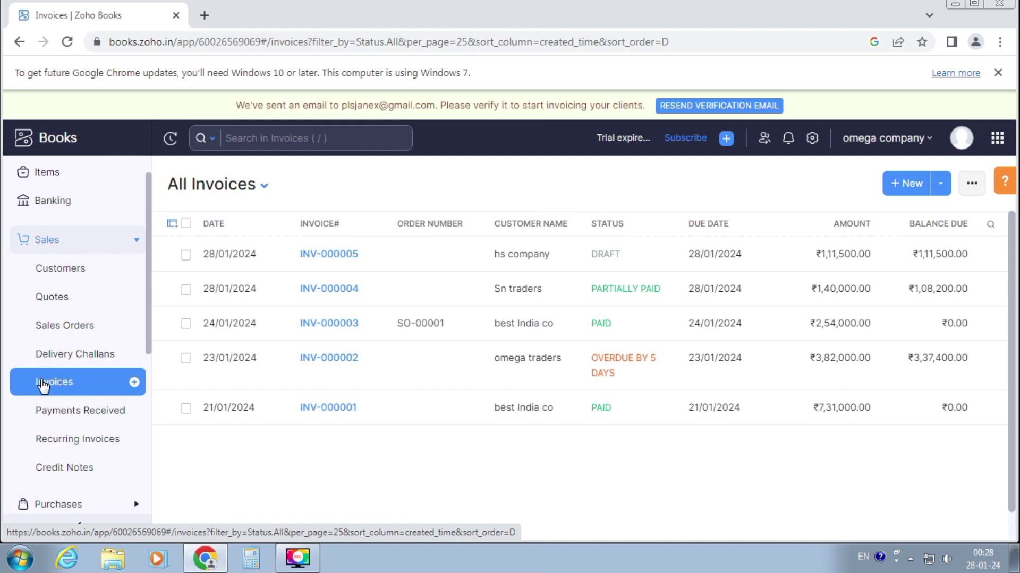
pyautogui.scroll(-1, 563, 311)
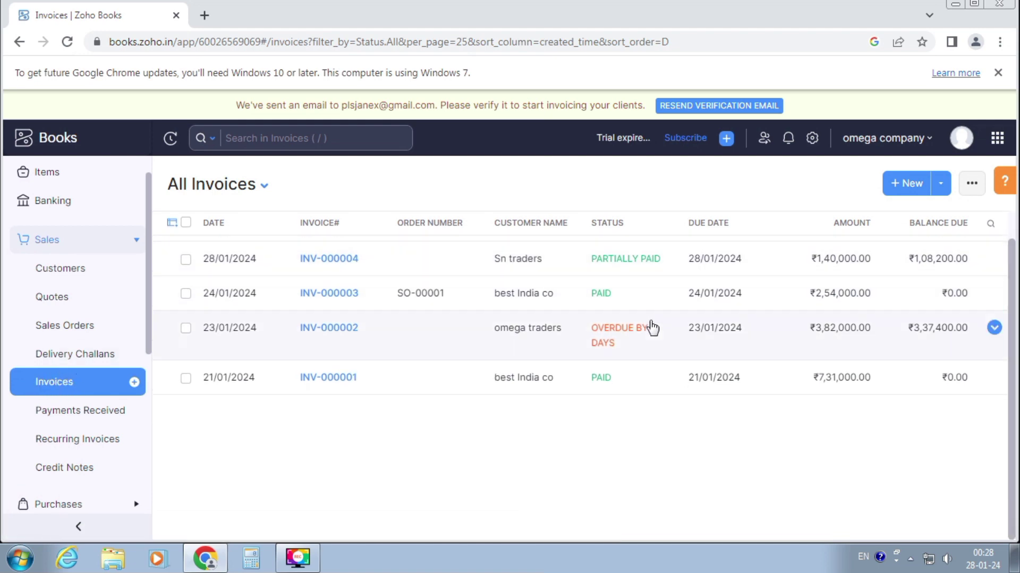
pyautogui.scroll(1, 1012, 340)
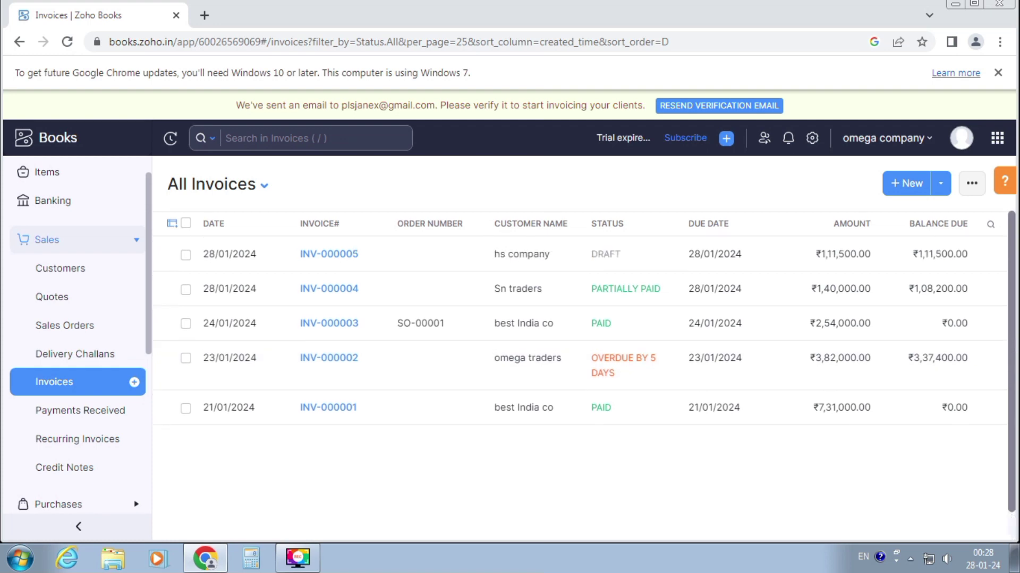
pyautogui.click(534, 256)
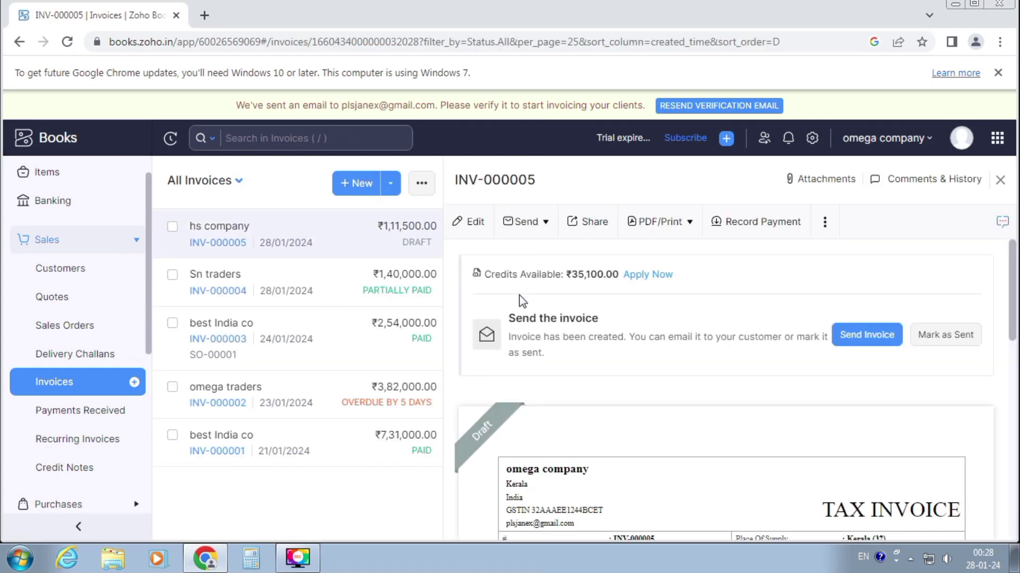
# - Apply 35100 of available credit from CN-00003 to the hs company invoice, accepting its change to sent status
pyautogui.click(173, 228)
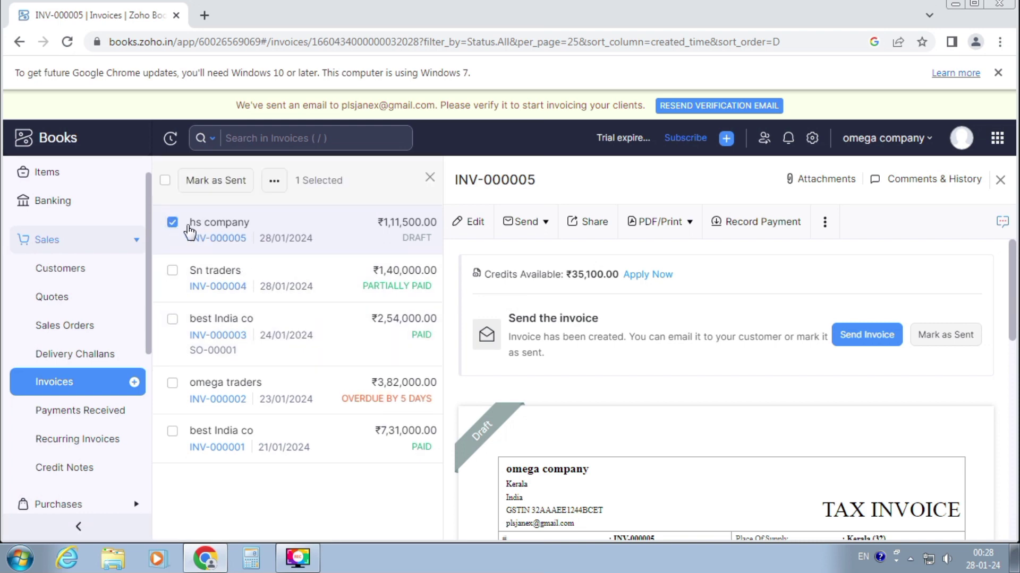
pyautogui.click(635, 278)
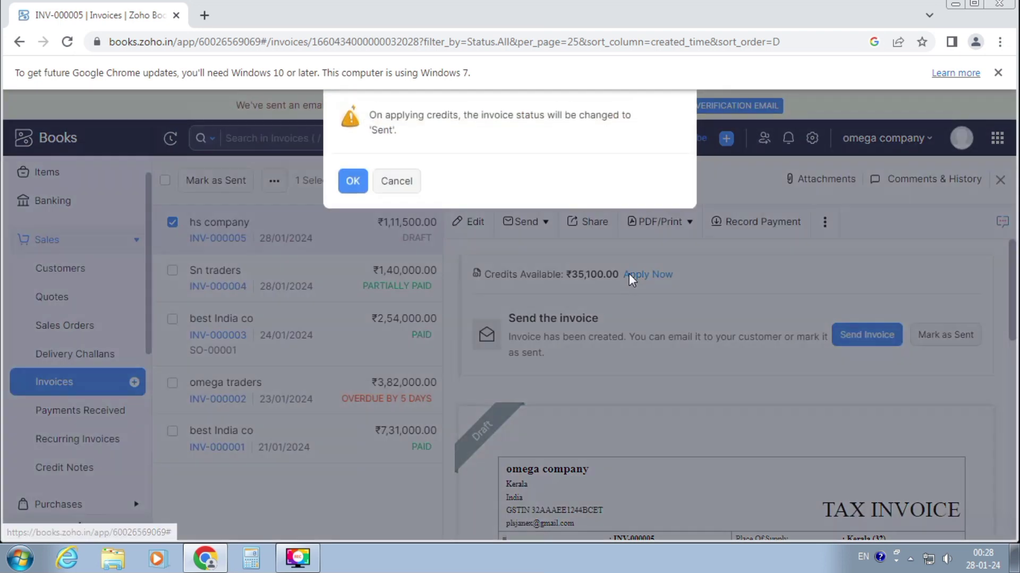
pyautogui.click(353, 181)
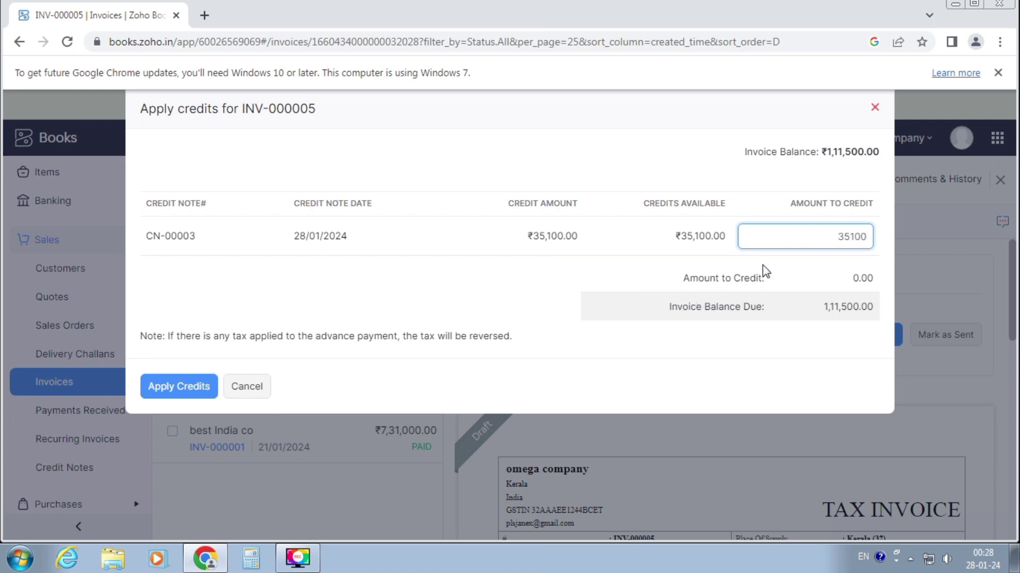
pyautogui.click(206, 387)
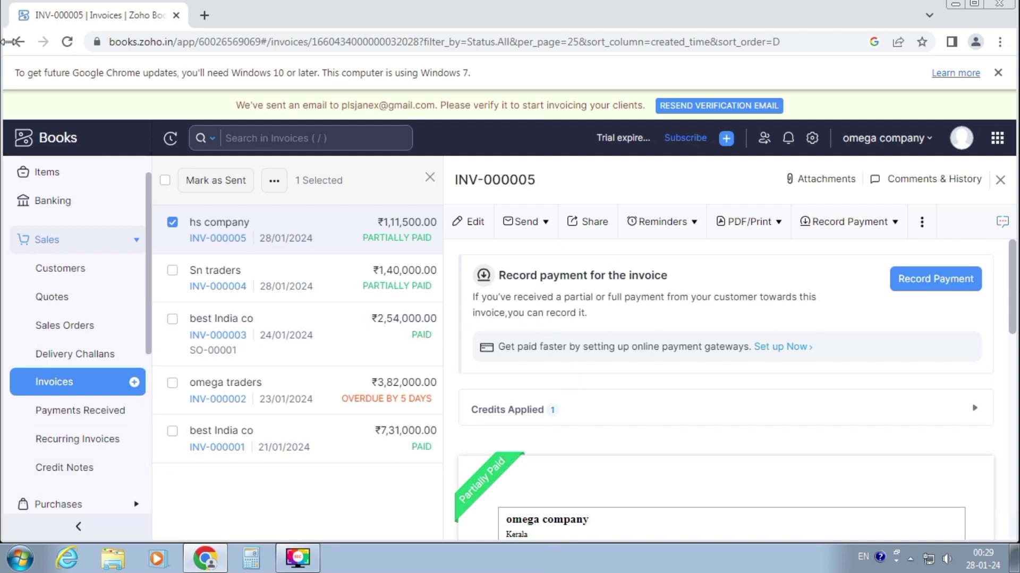
# - Check the hs company invoice's status and balance due in the invoice list, and return to the customer's credit note
pyautogui.click(20, 42)
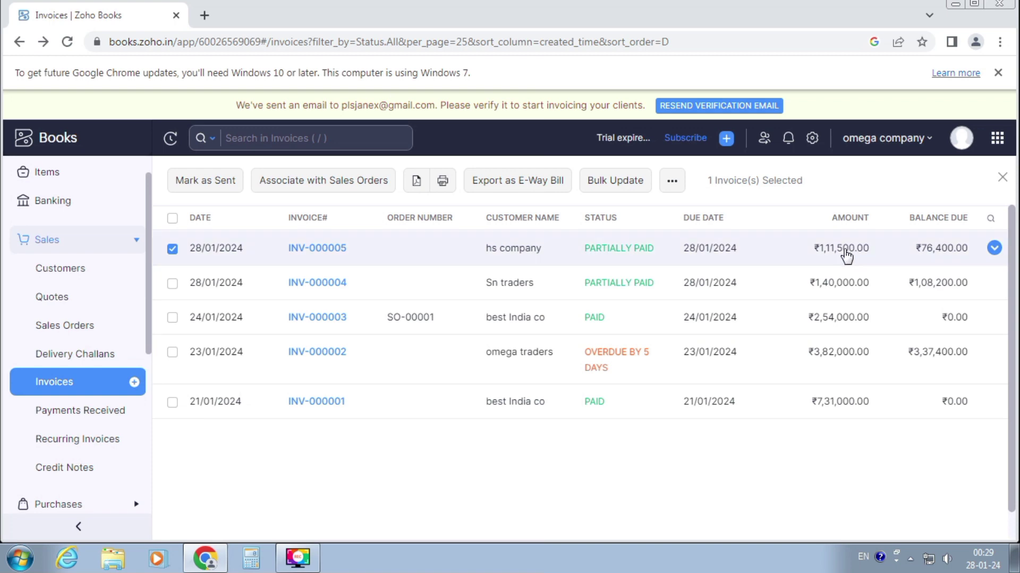
pyautogui.click(605, 254)
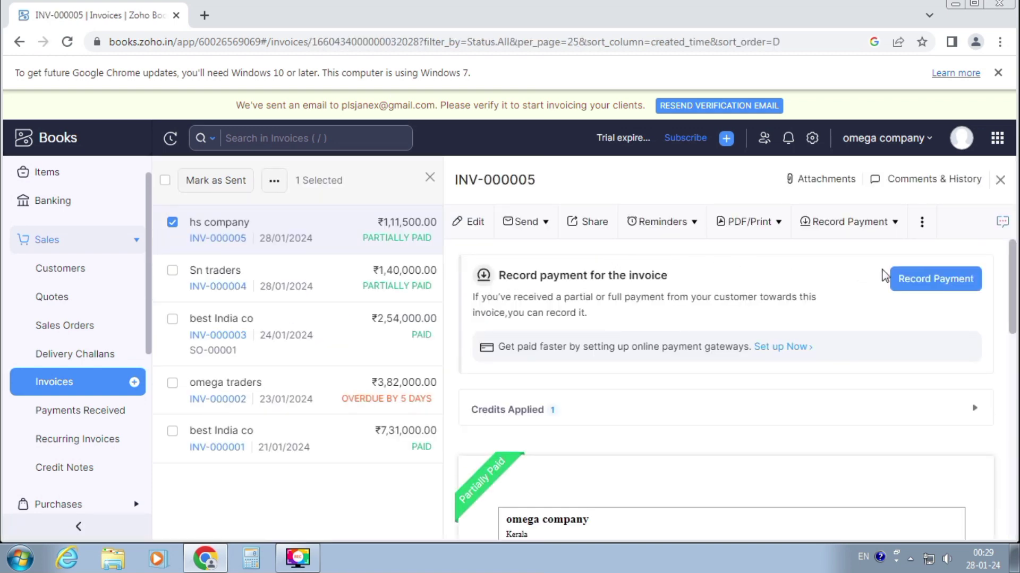
pyautogui.click(20, 42)
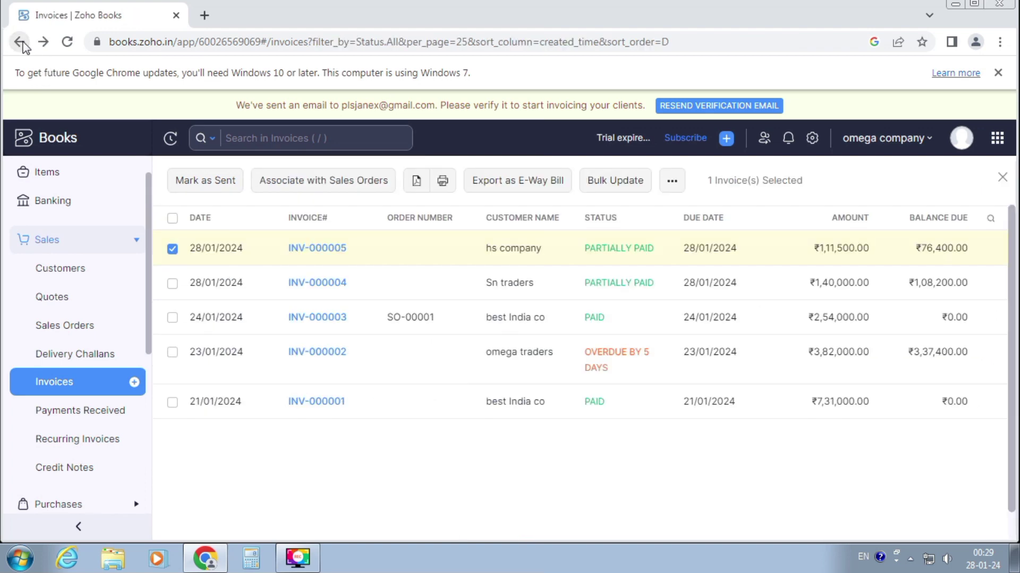
pyautogui.click(20, 43)
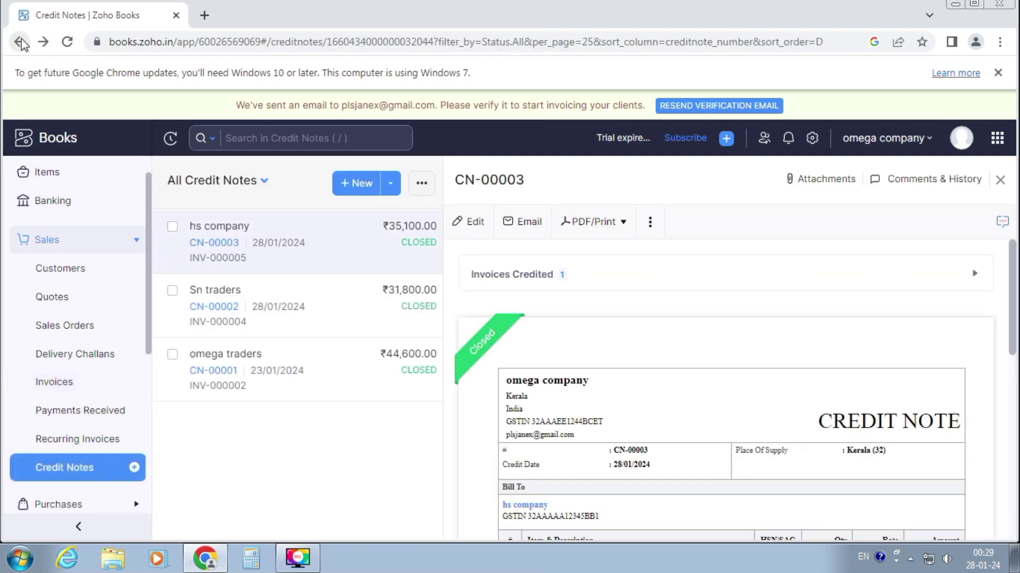